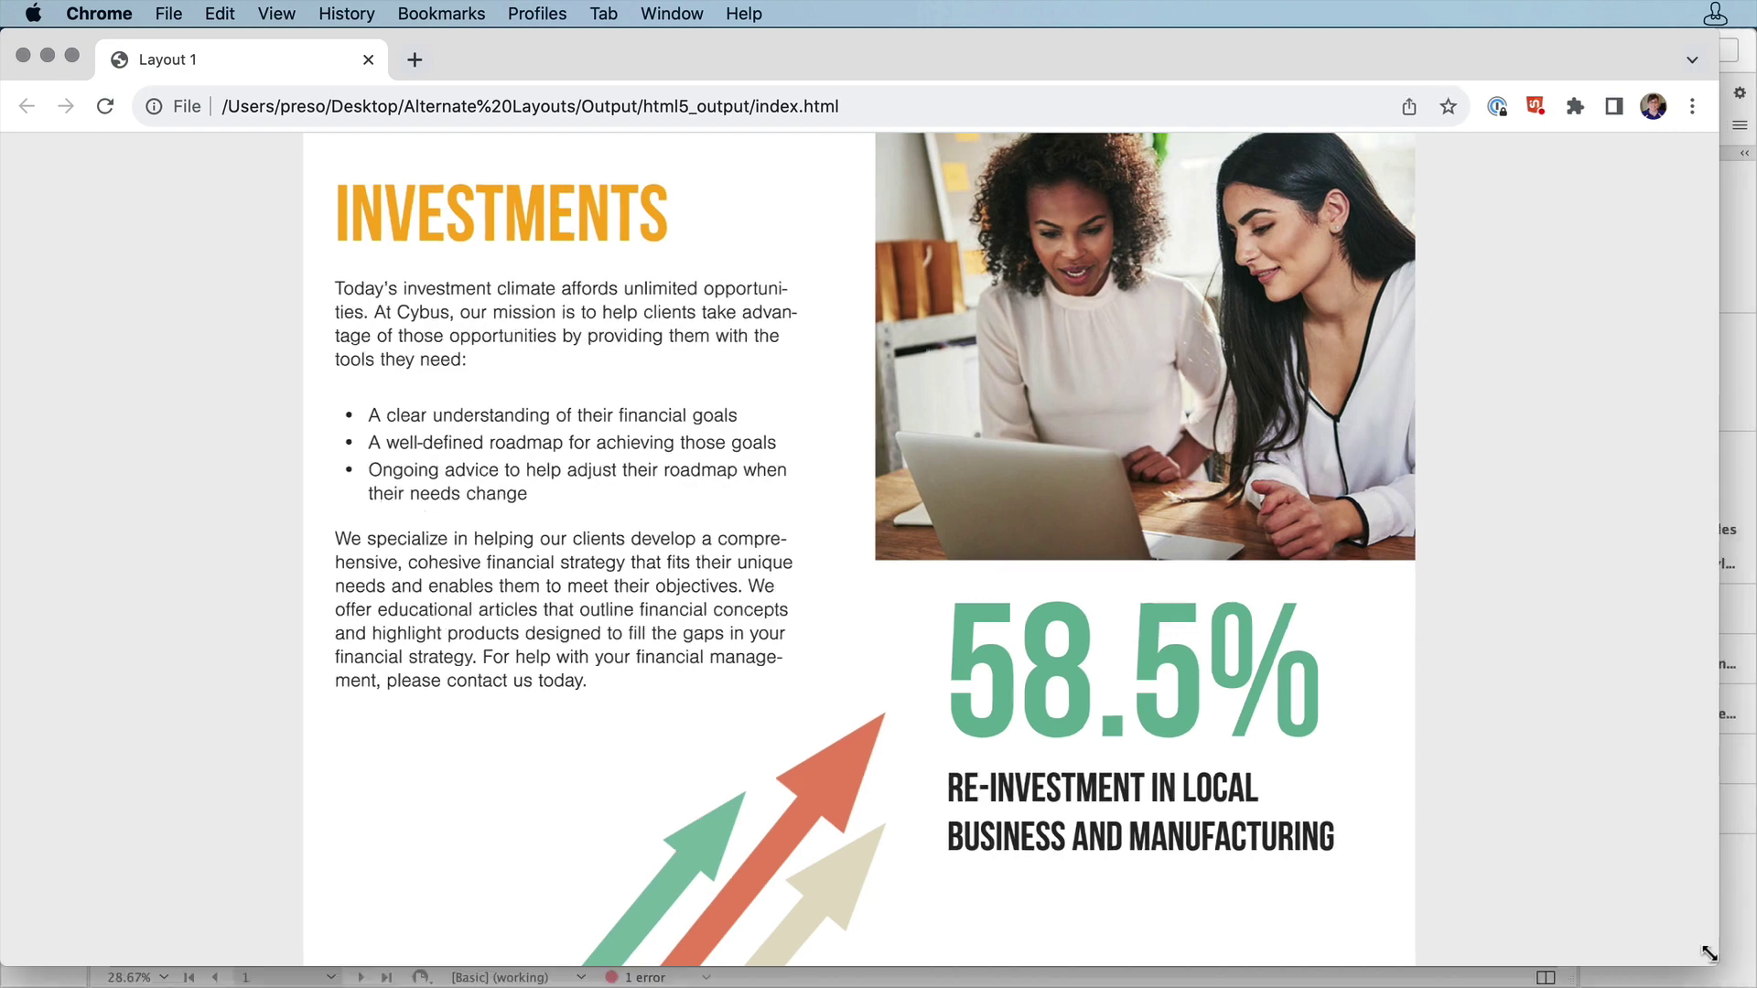
Step: Shrink the Chrome window and rotate the preview to 1024 × 1366 portrait, then back to landscape
drag(1739, 970, 1125, 894)
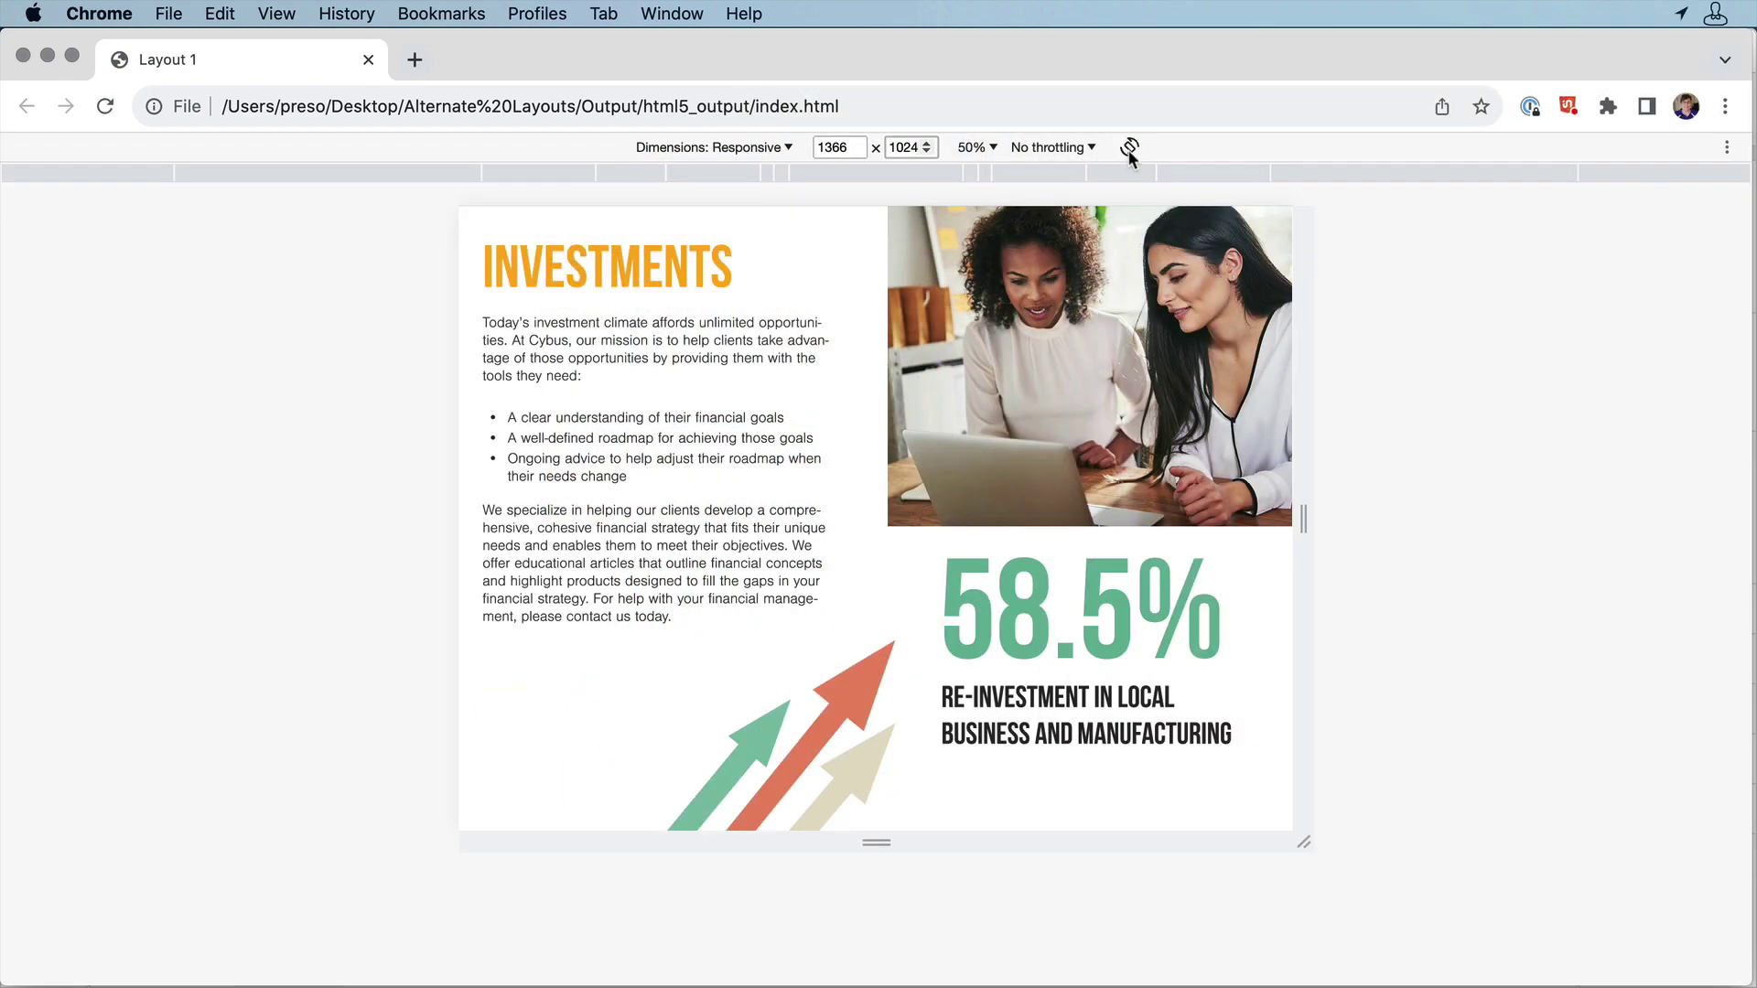
click(1128, 150)
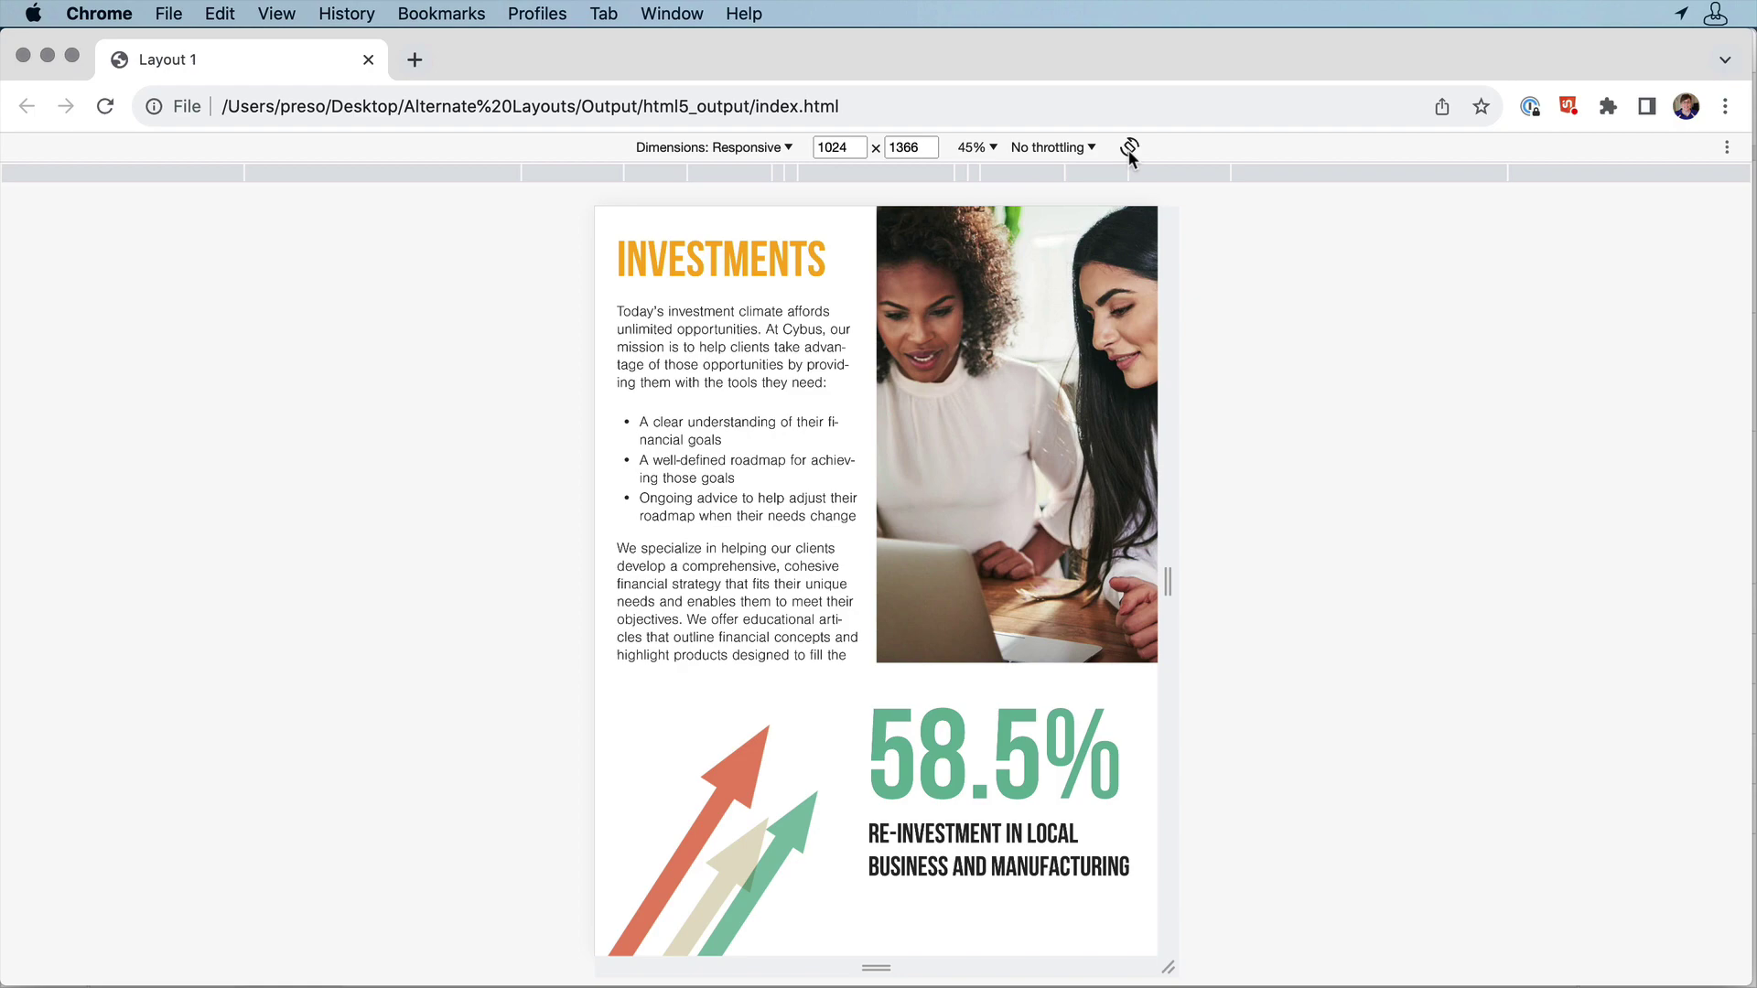
click(1128, 150)
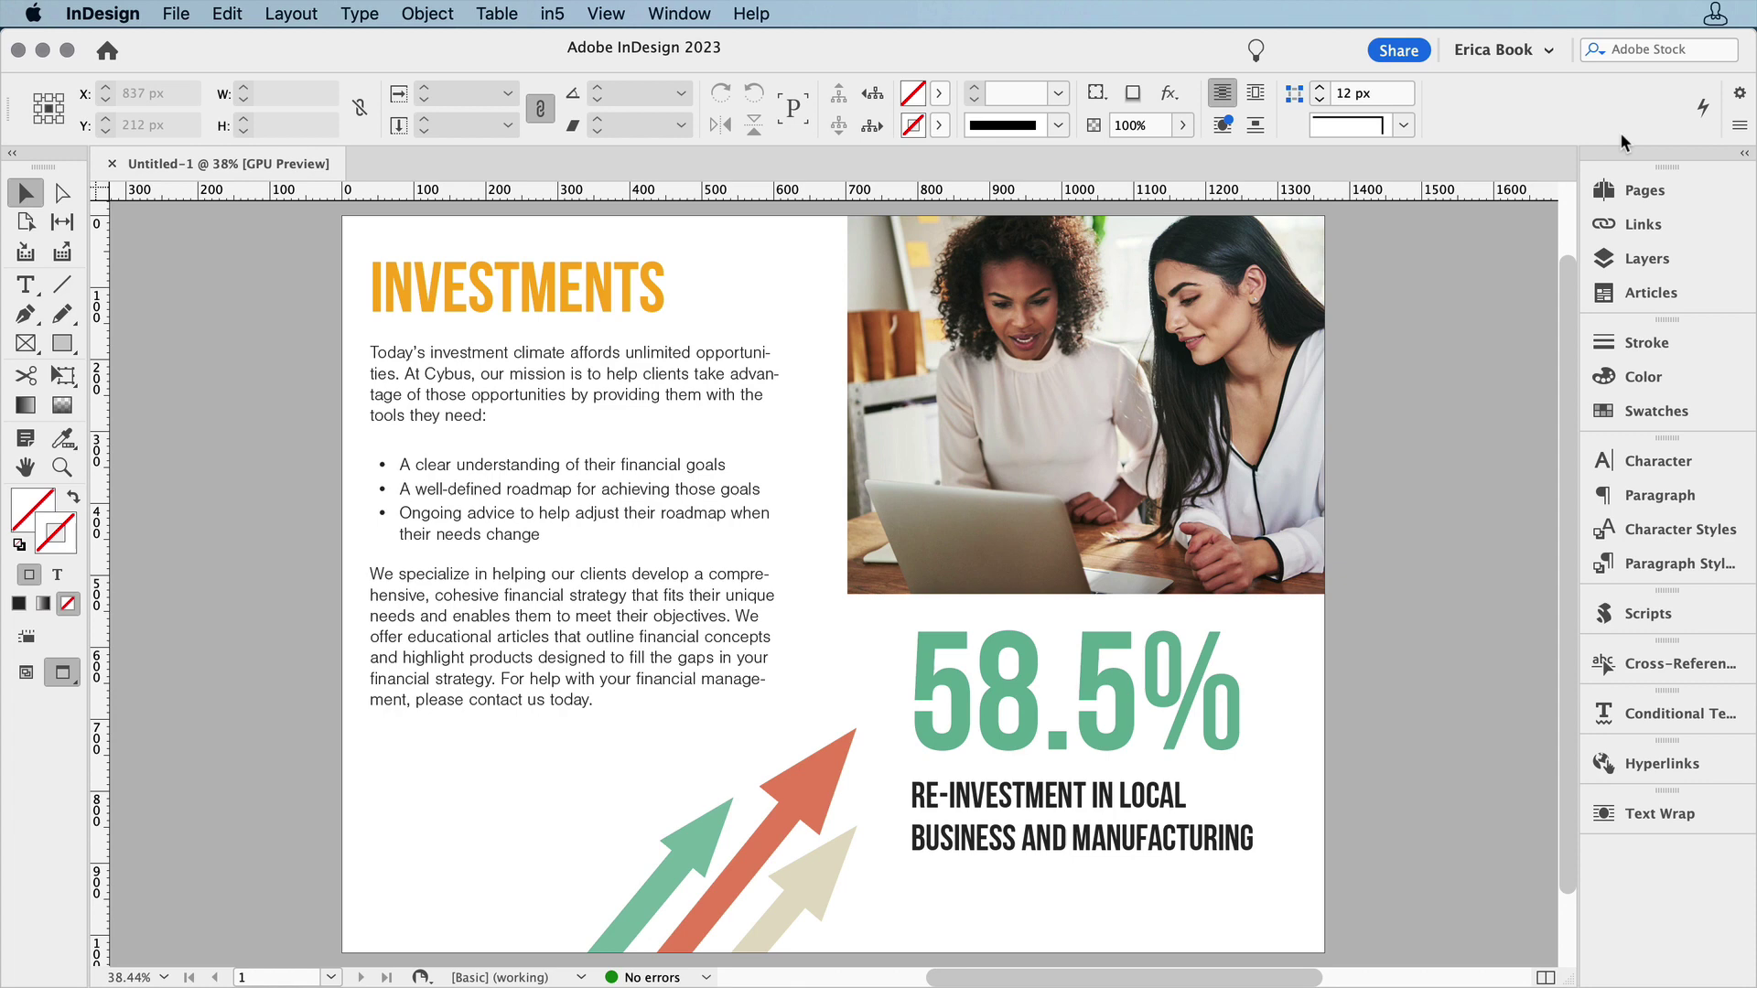
Step: Start a new alternate layout from the Pages panel menu, based on Wide – iPad PRO at 1024 × 1366
click(1639, 195)
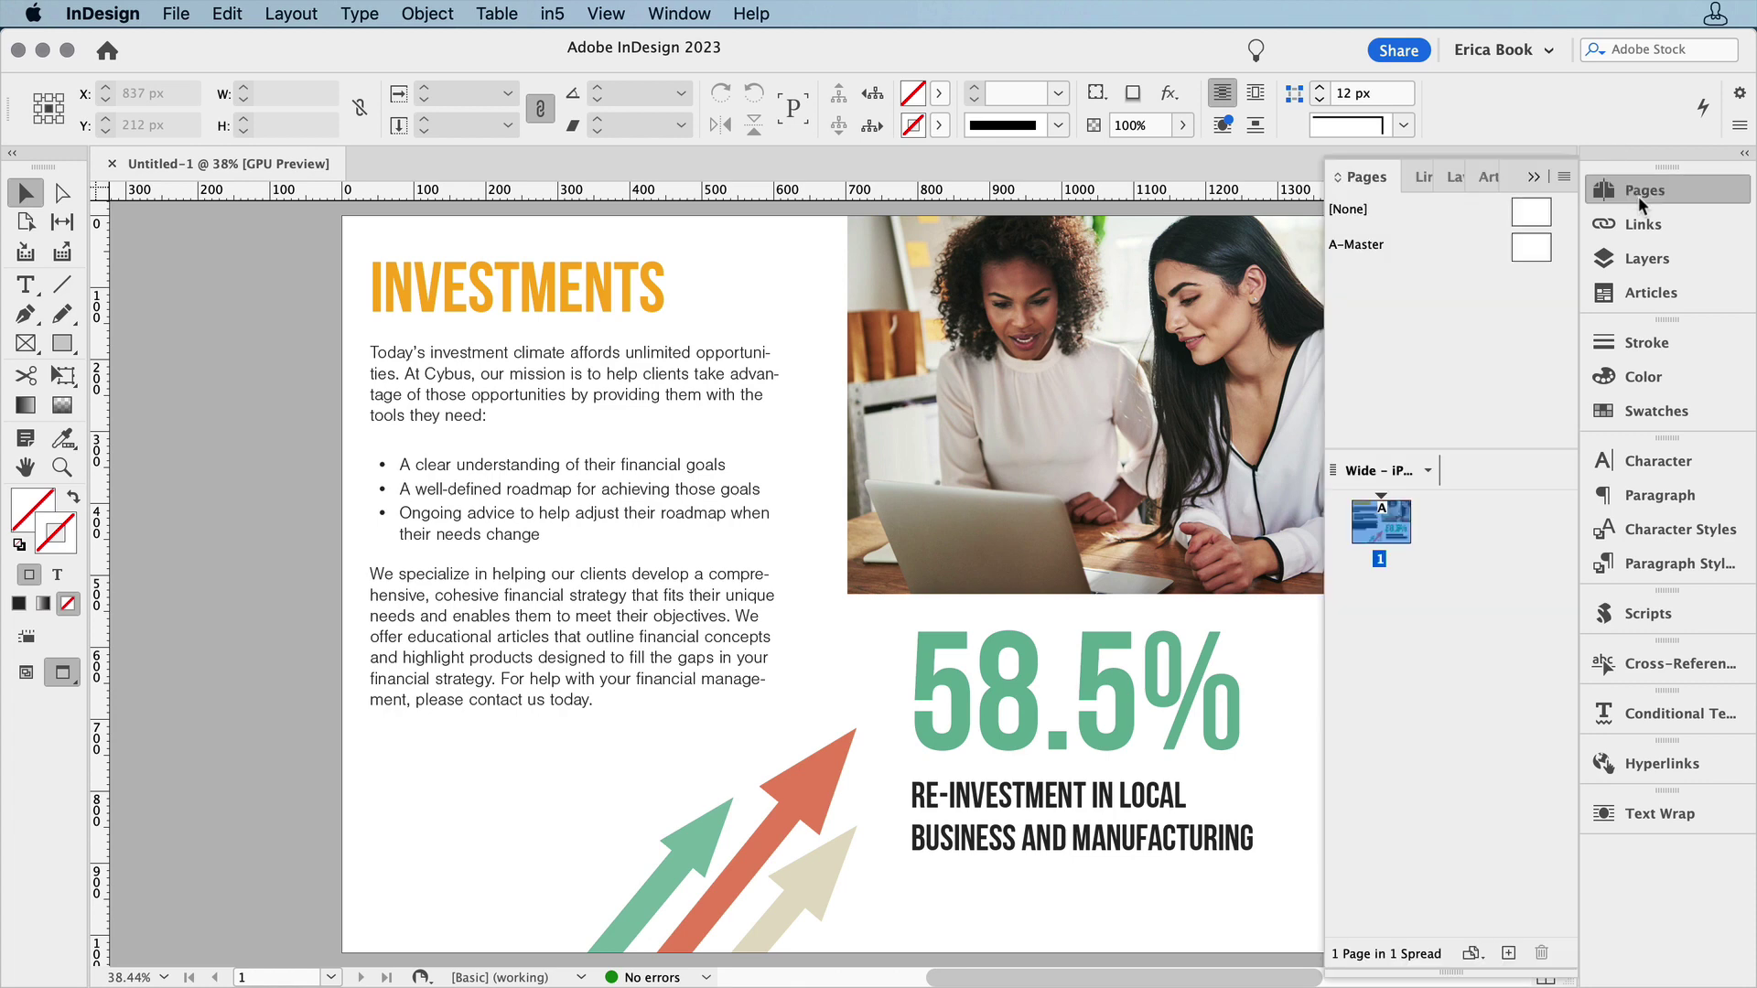
click(1565, 177)
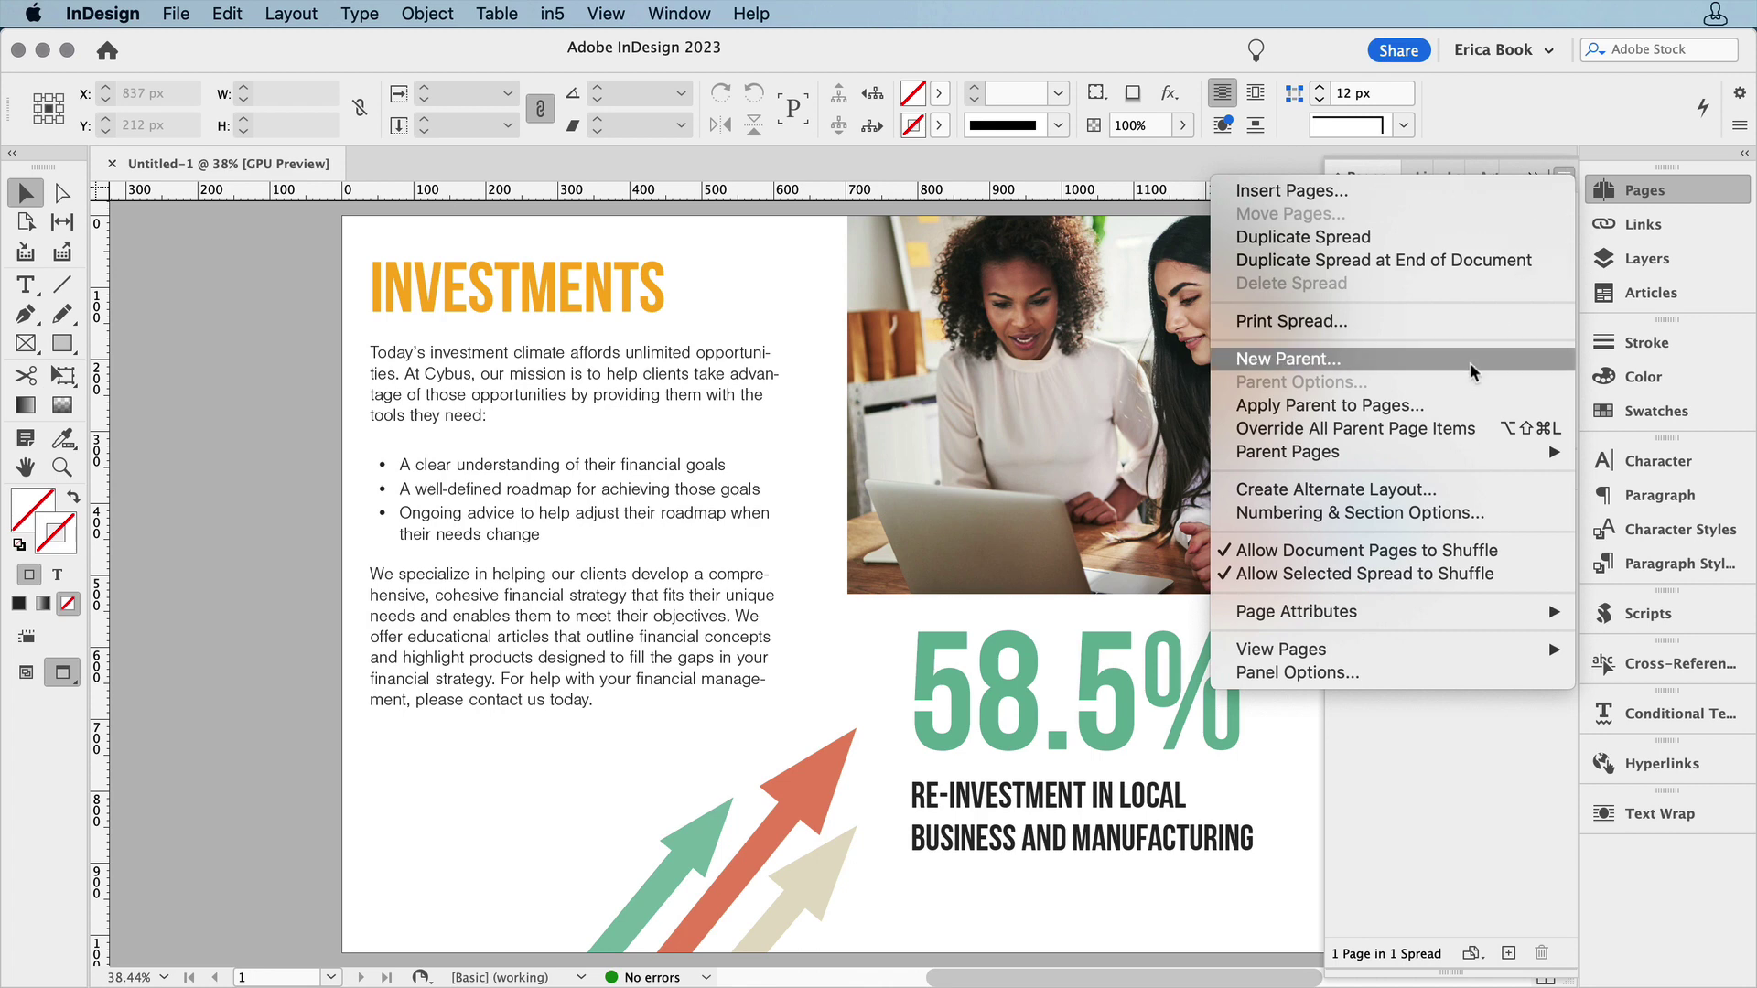
click(1452, 491)
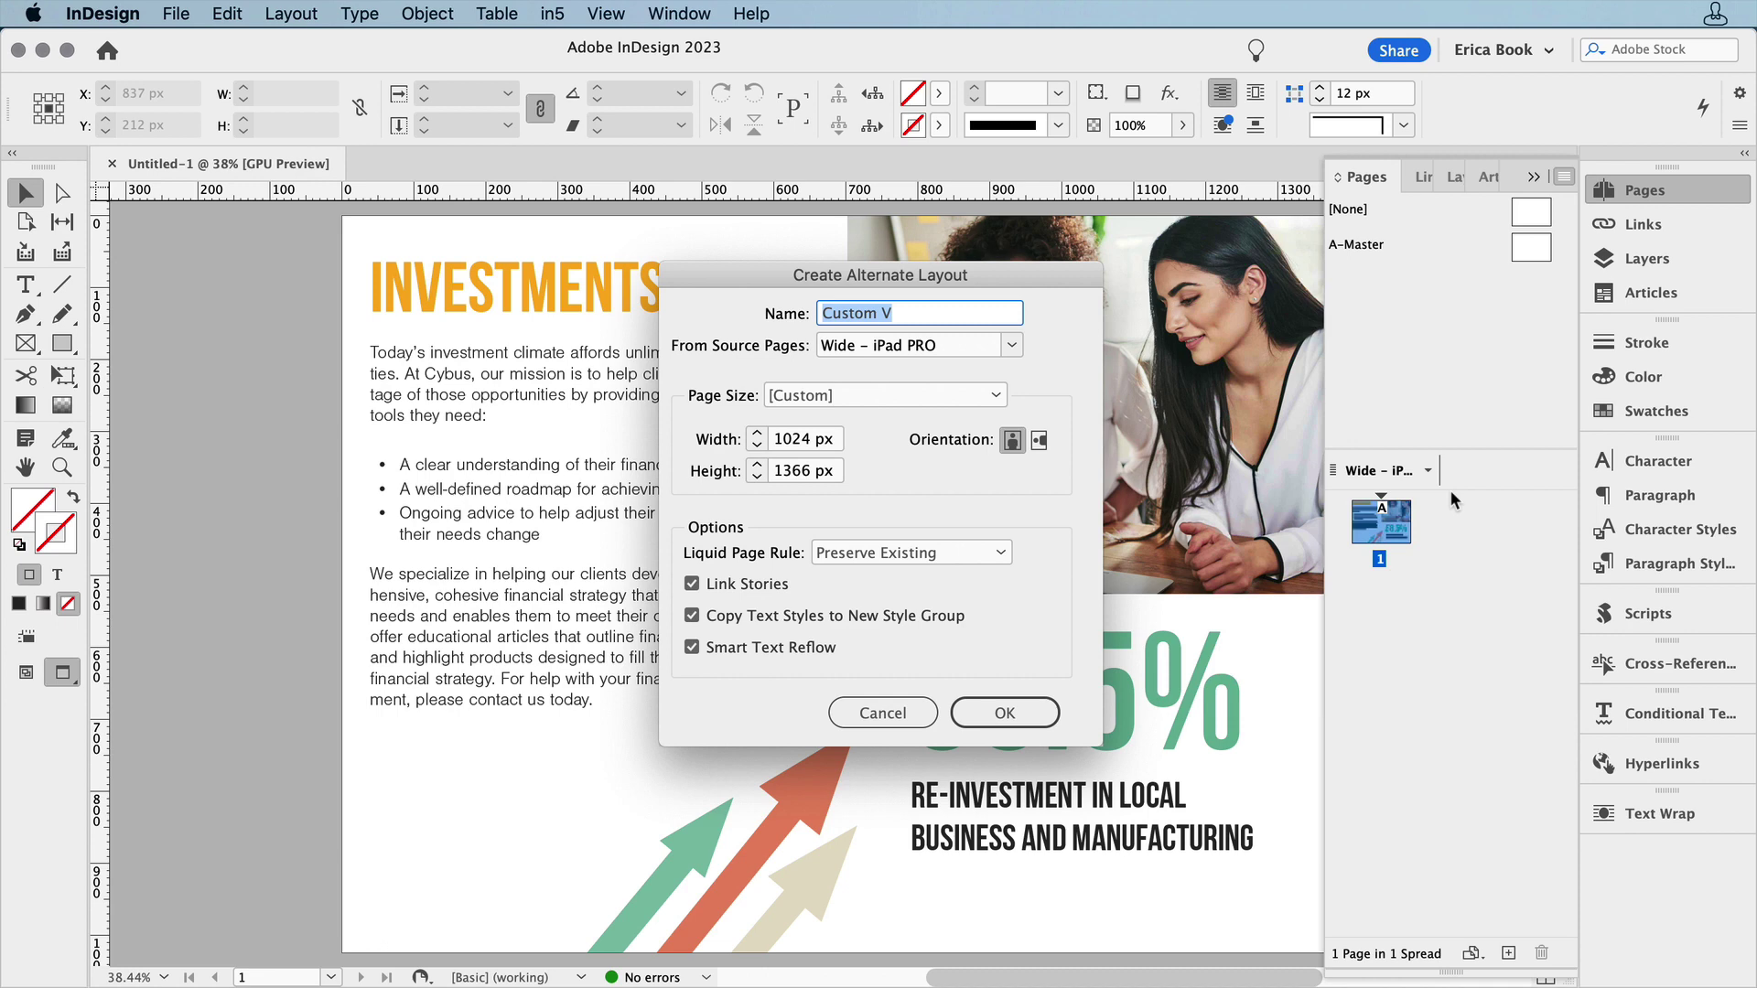
Step: Name the alternate layout 'Tall – iPad PRO' and keep the Preserve Existing liquid page rule
text(Tall – iPad PRO)
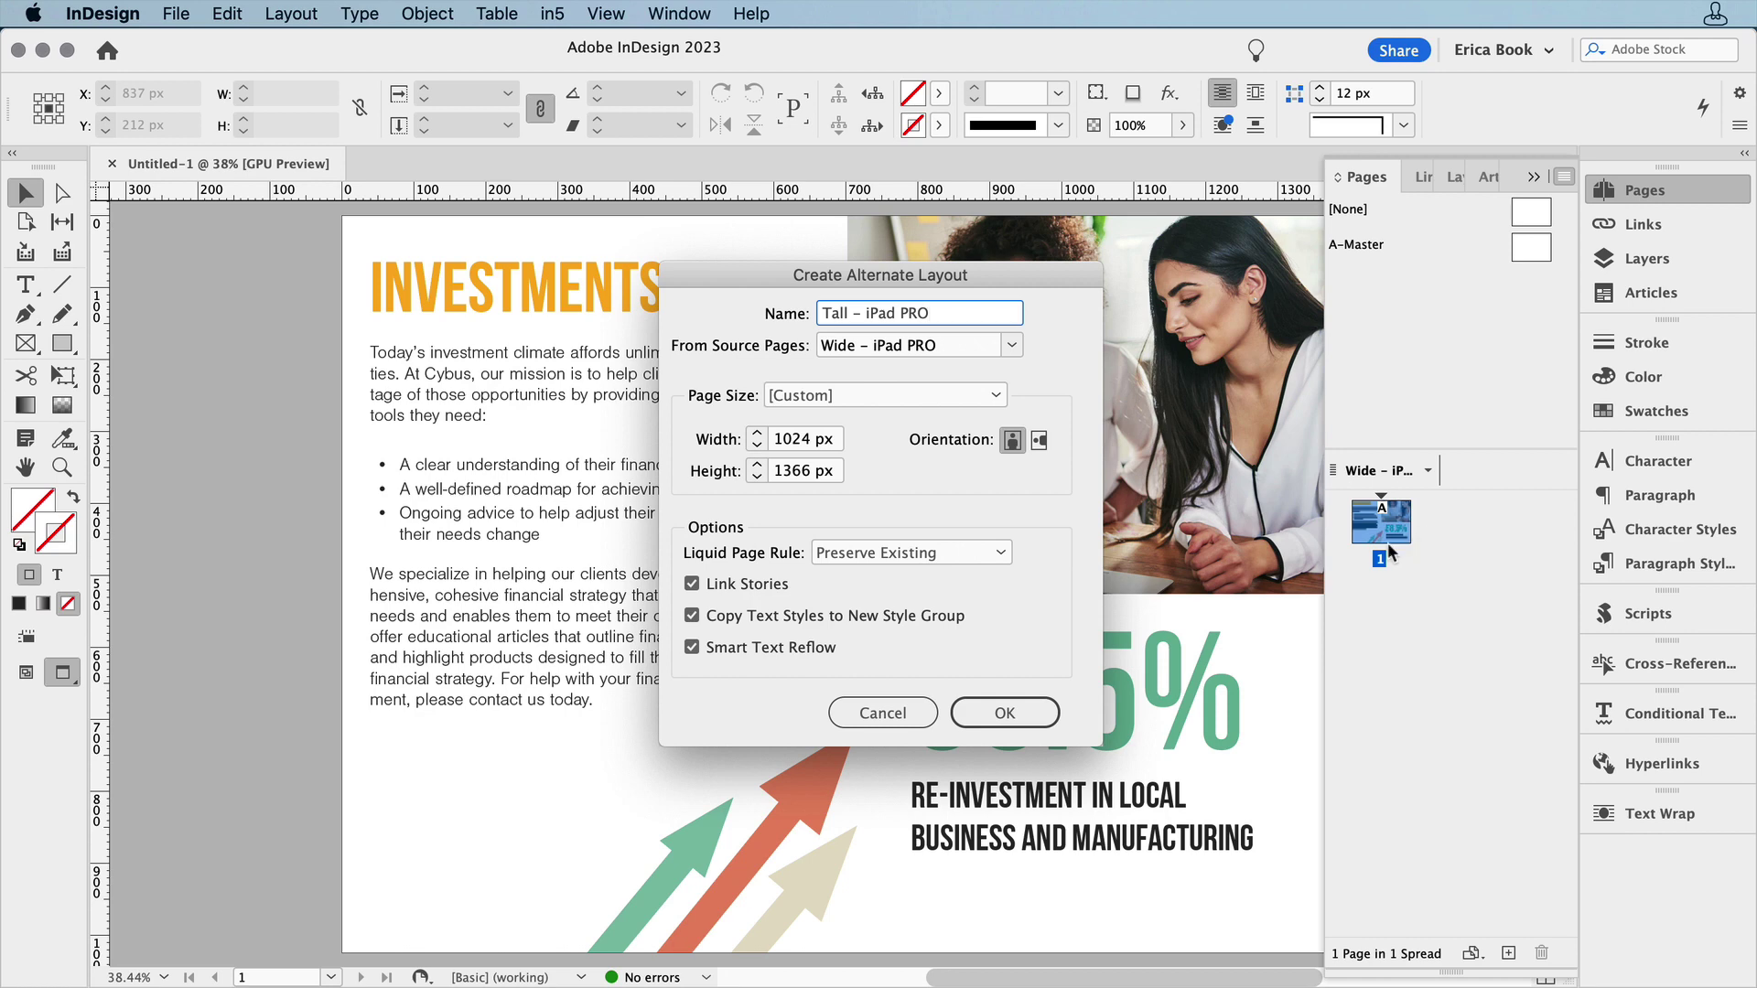
click(987, 551)
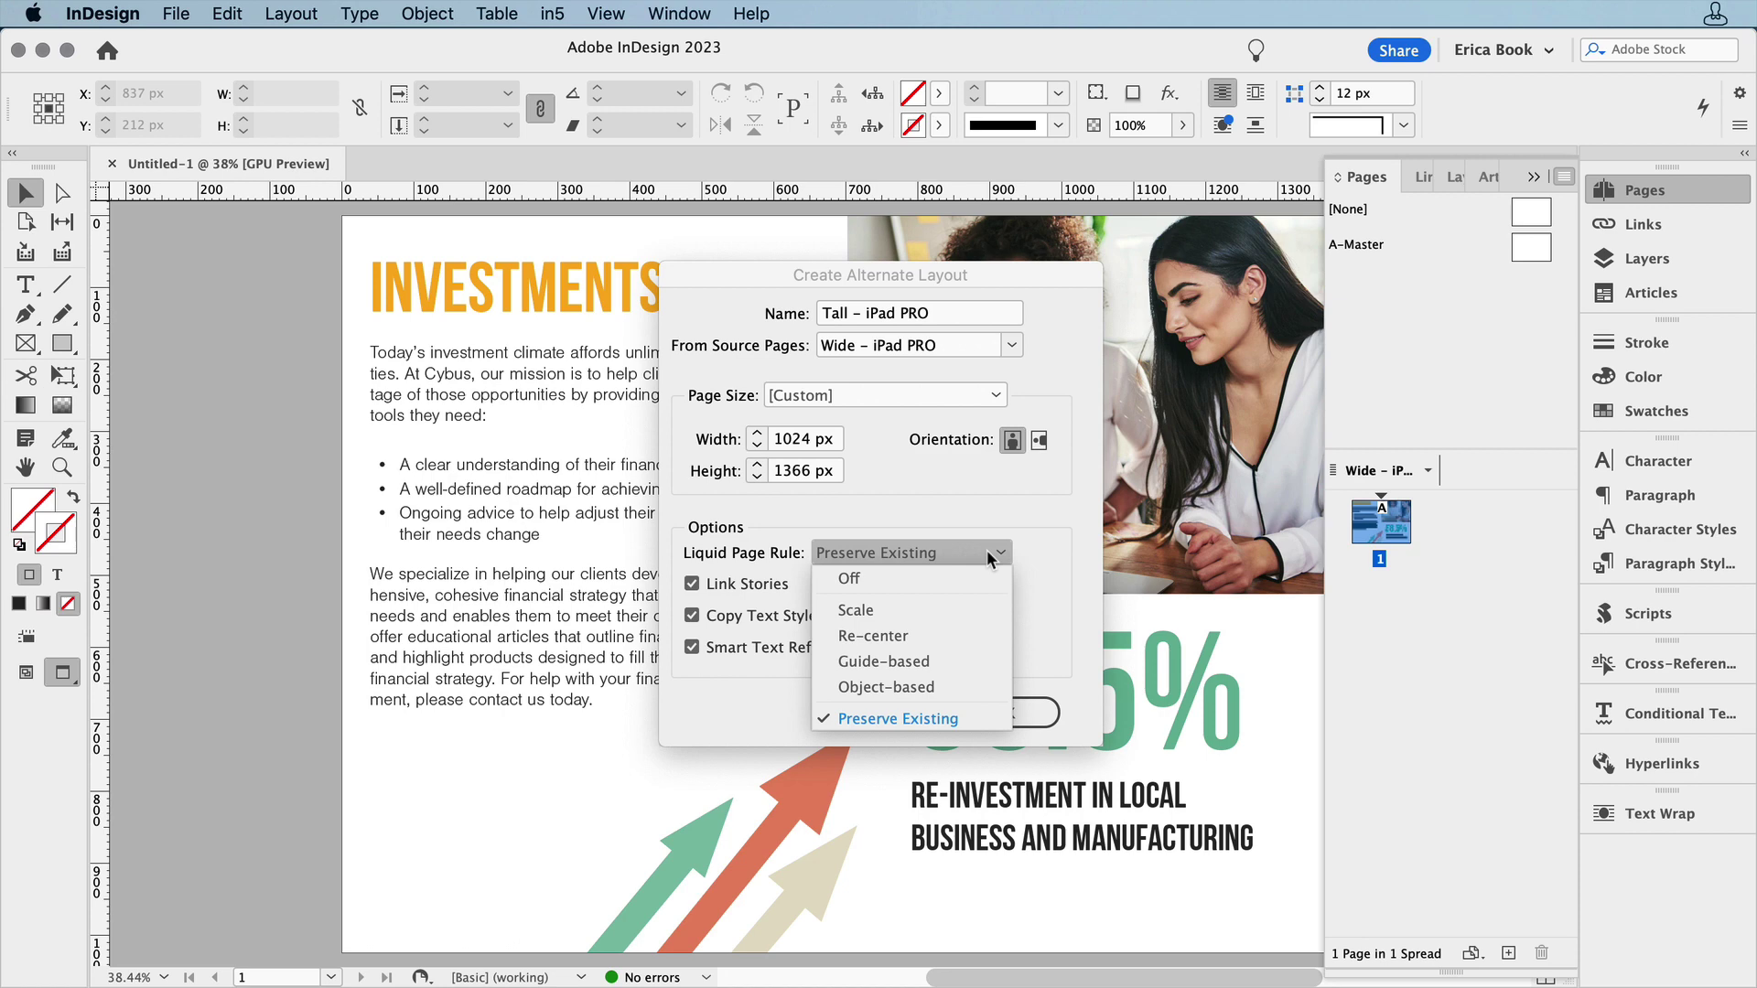
click(987, 551)
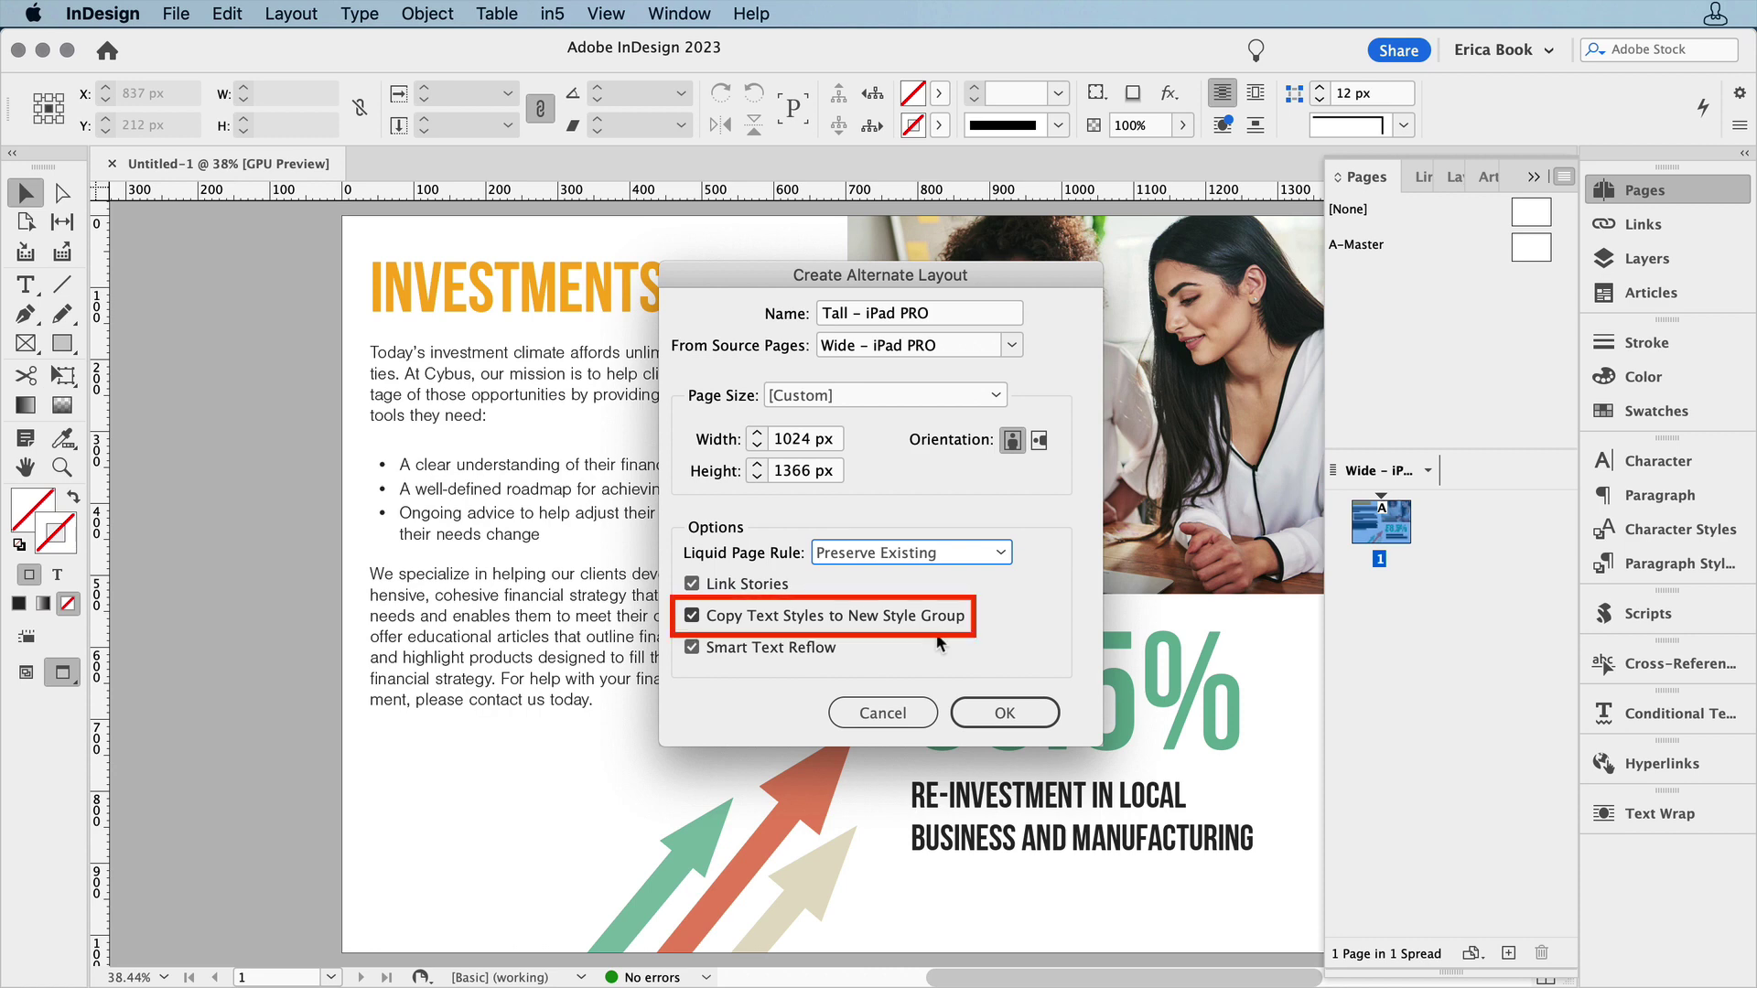
Step: Cancel the alternate layout and check the INVESTMENTS heading's style under Body Text Styles
click(899, 715)
click(1620, 563)
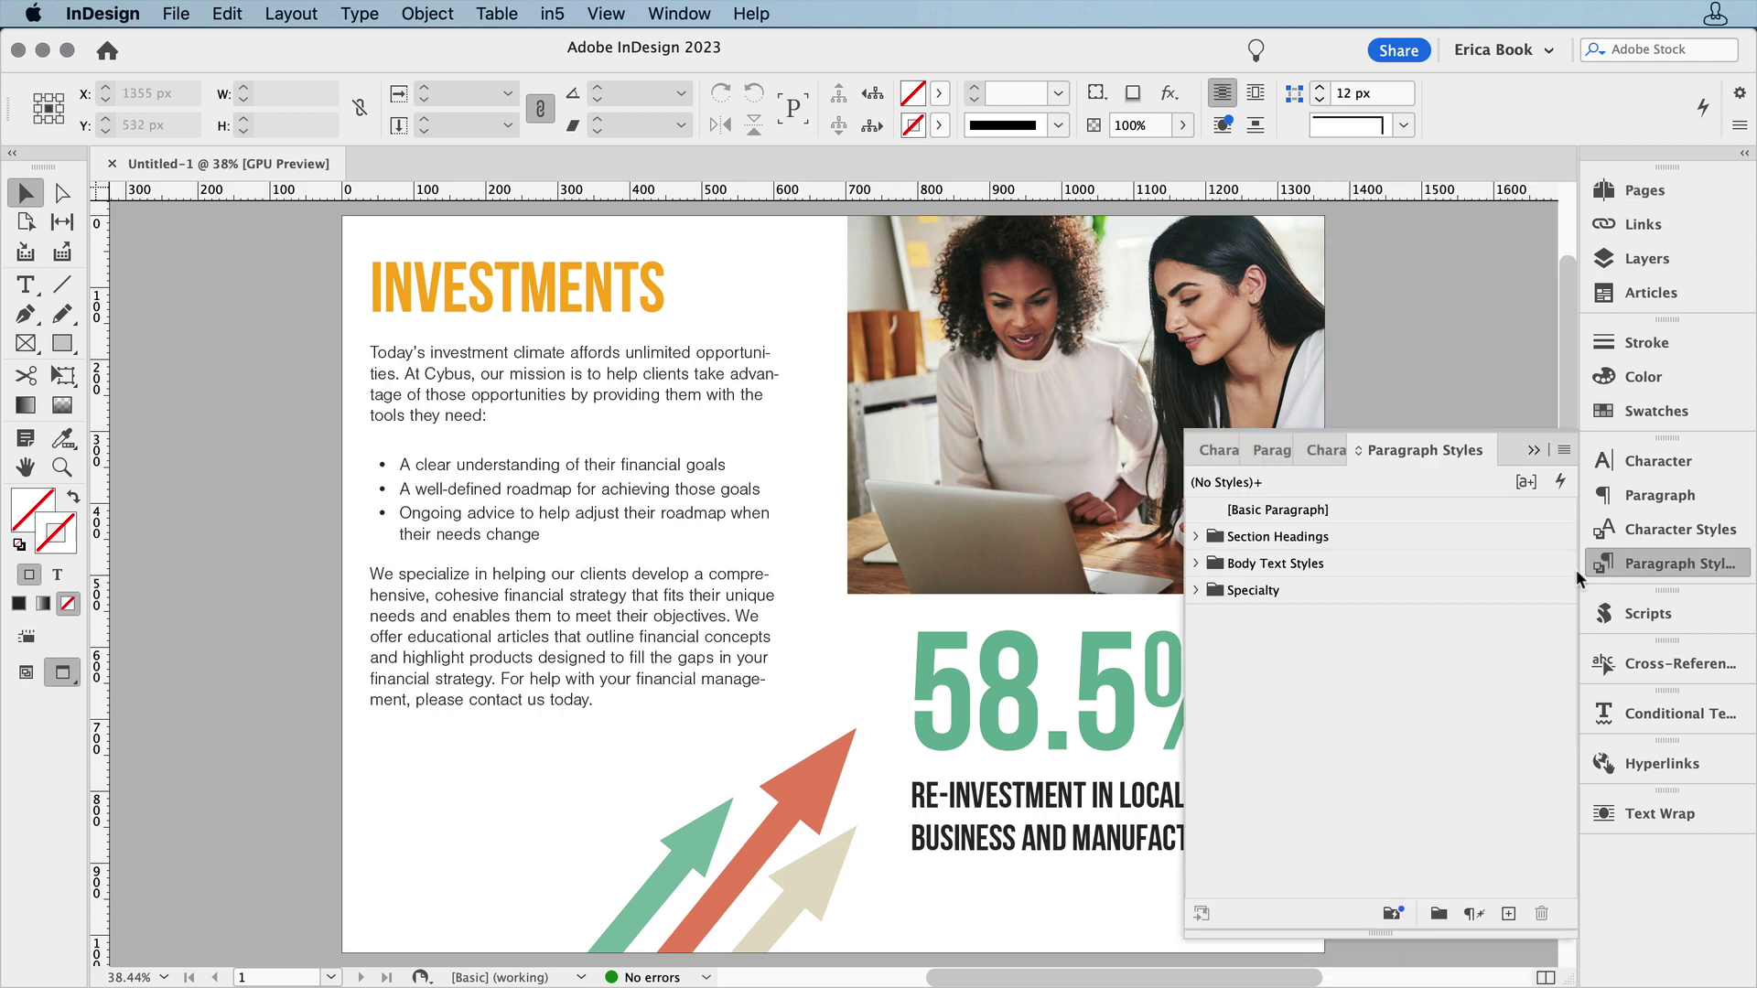
click(1194, 563)
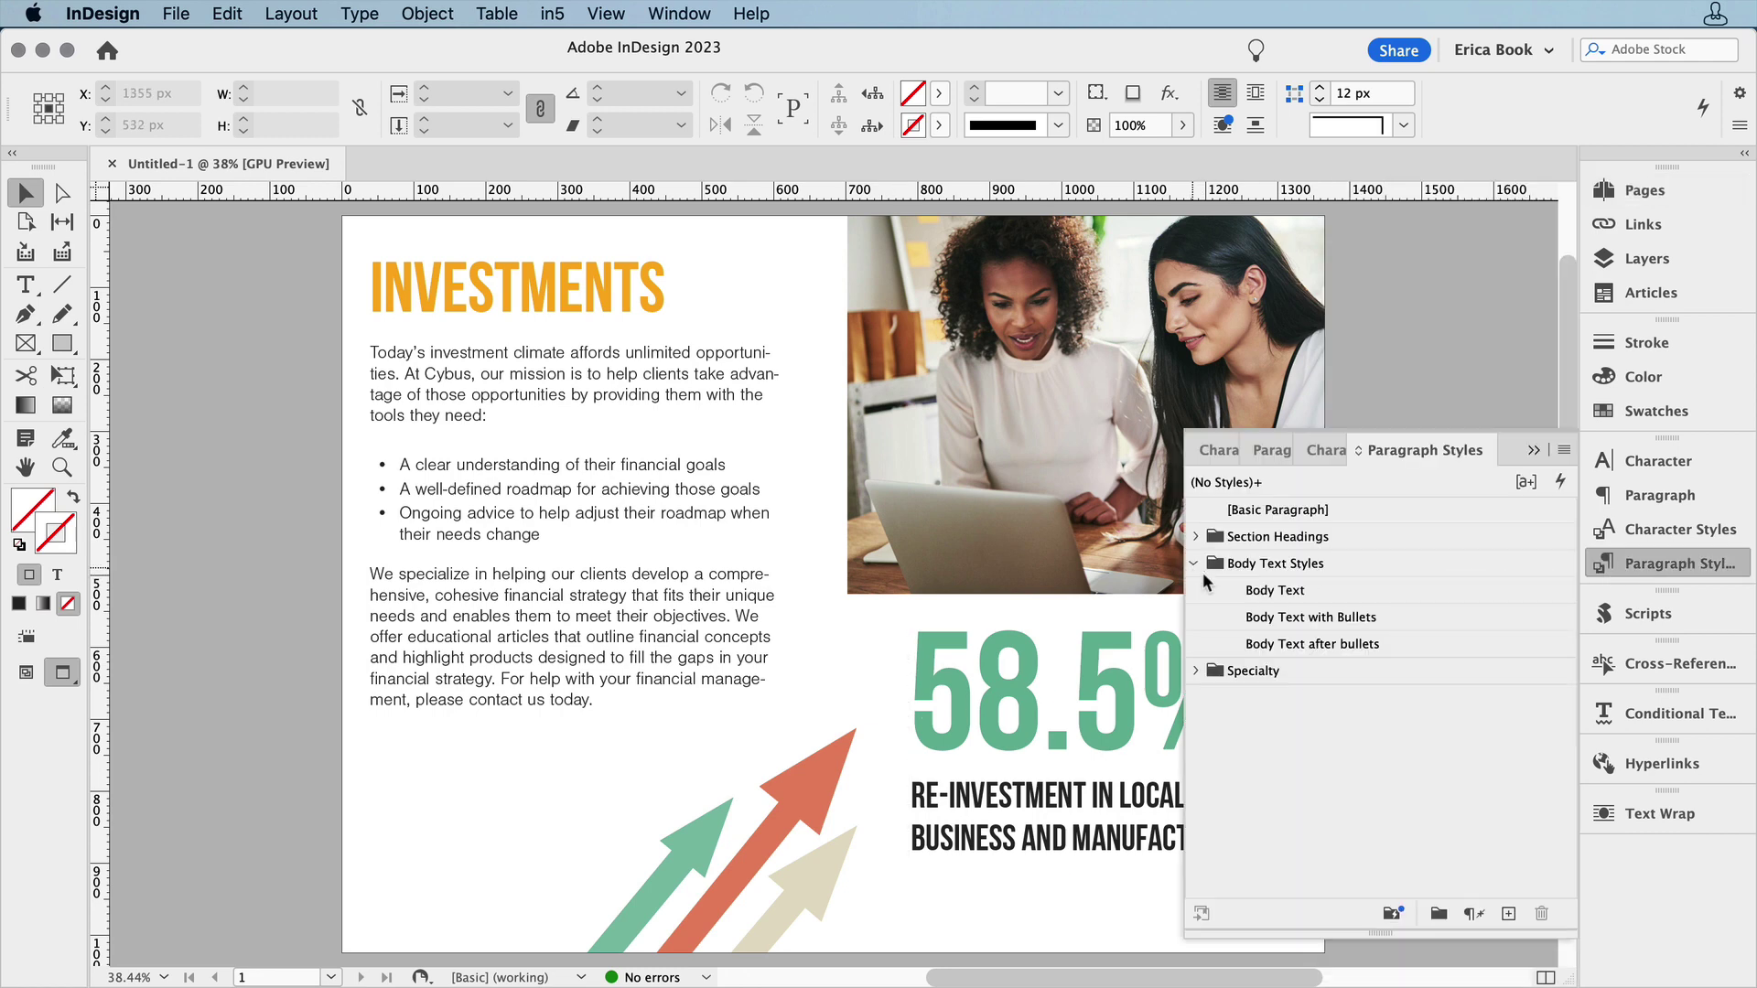
double_click(538, 284)
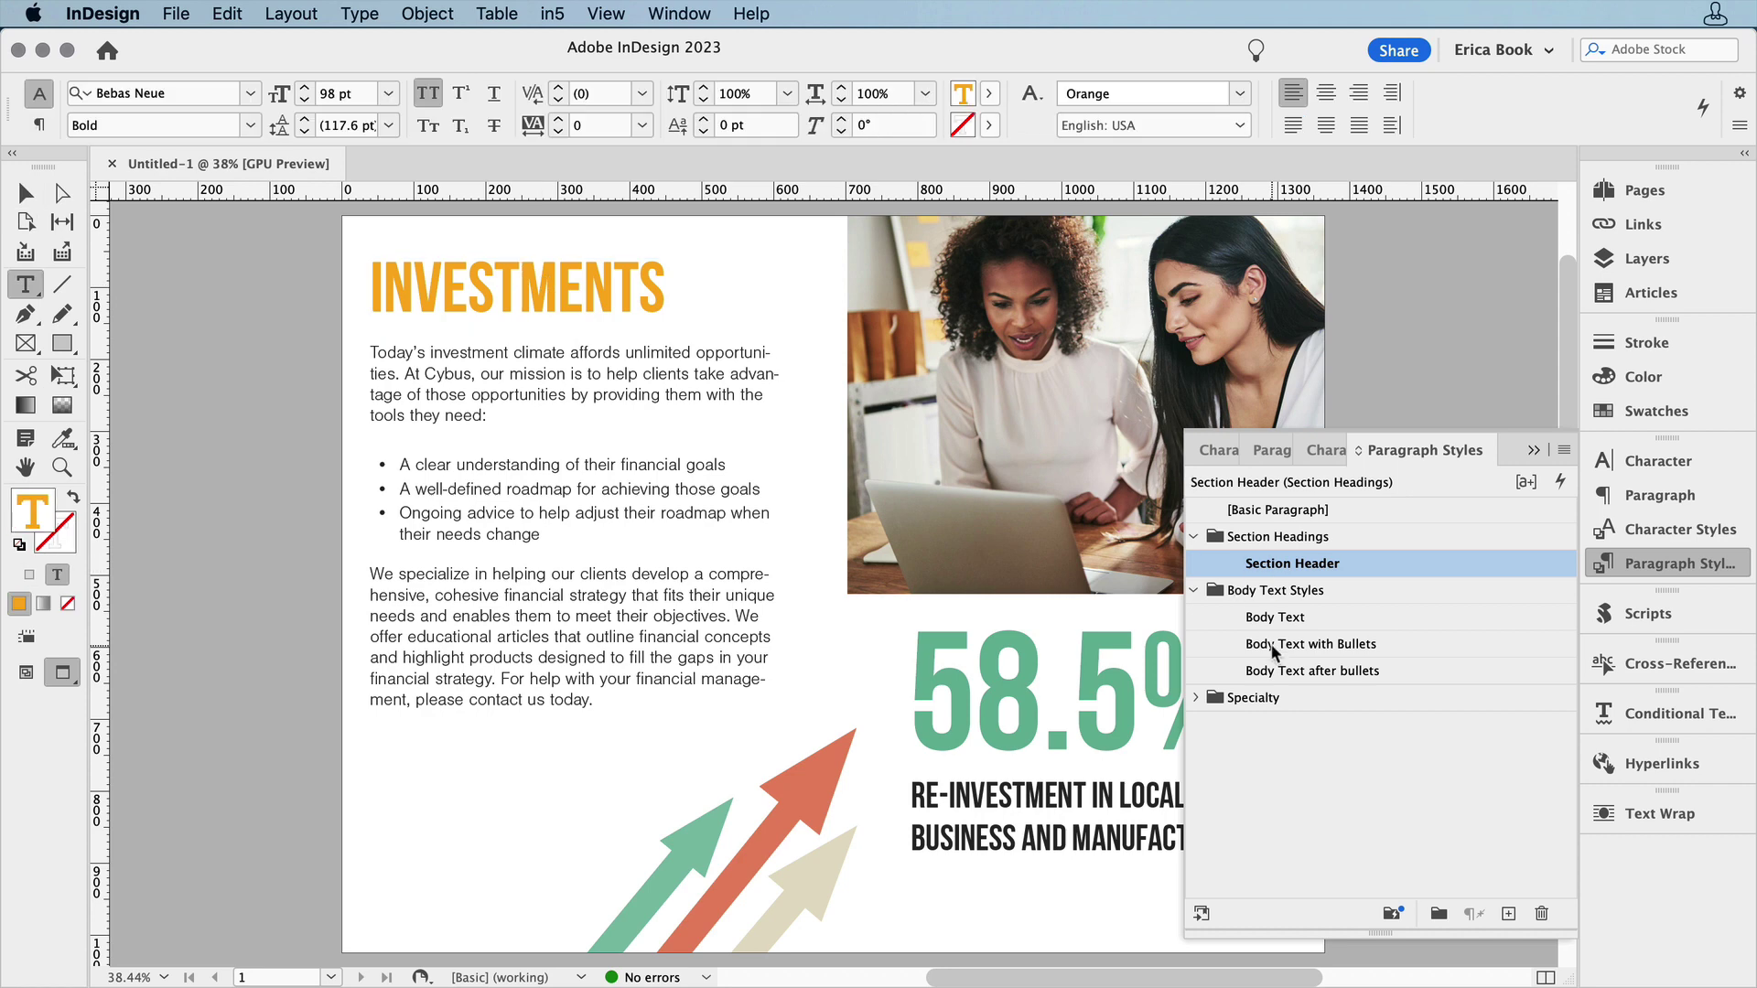
Step: Create the 'Tall – iPad PRO' alternate layout and show its portrait page fitted in the window
click(1664, 190)
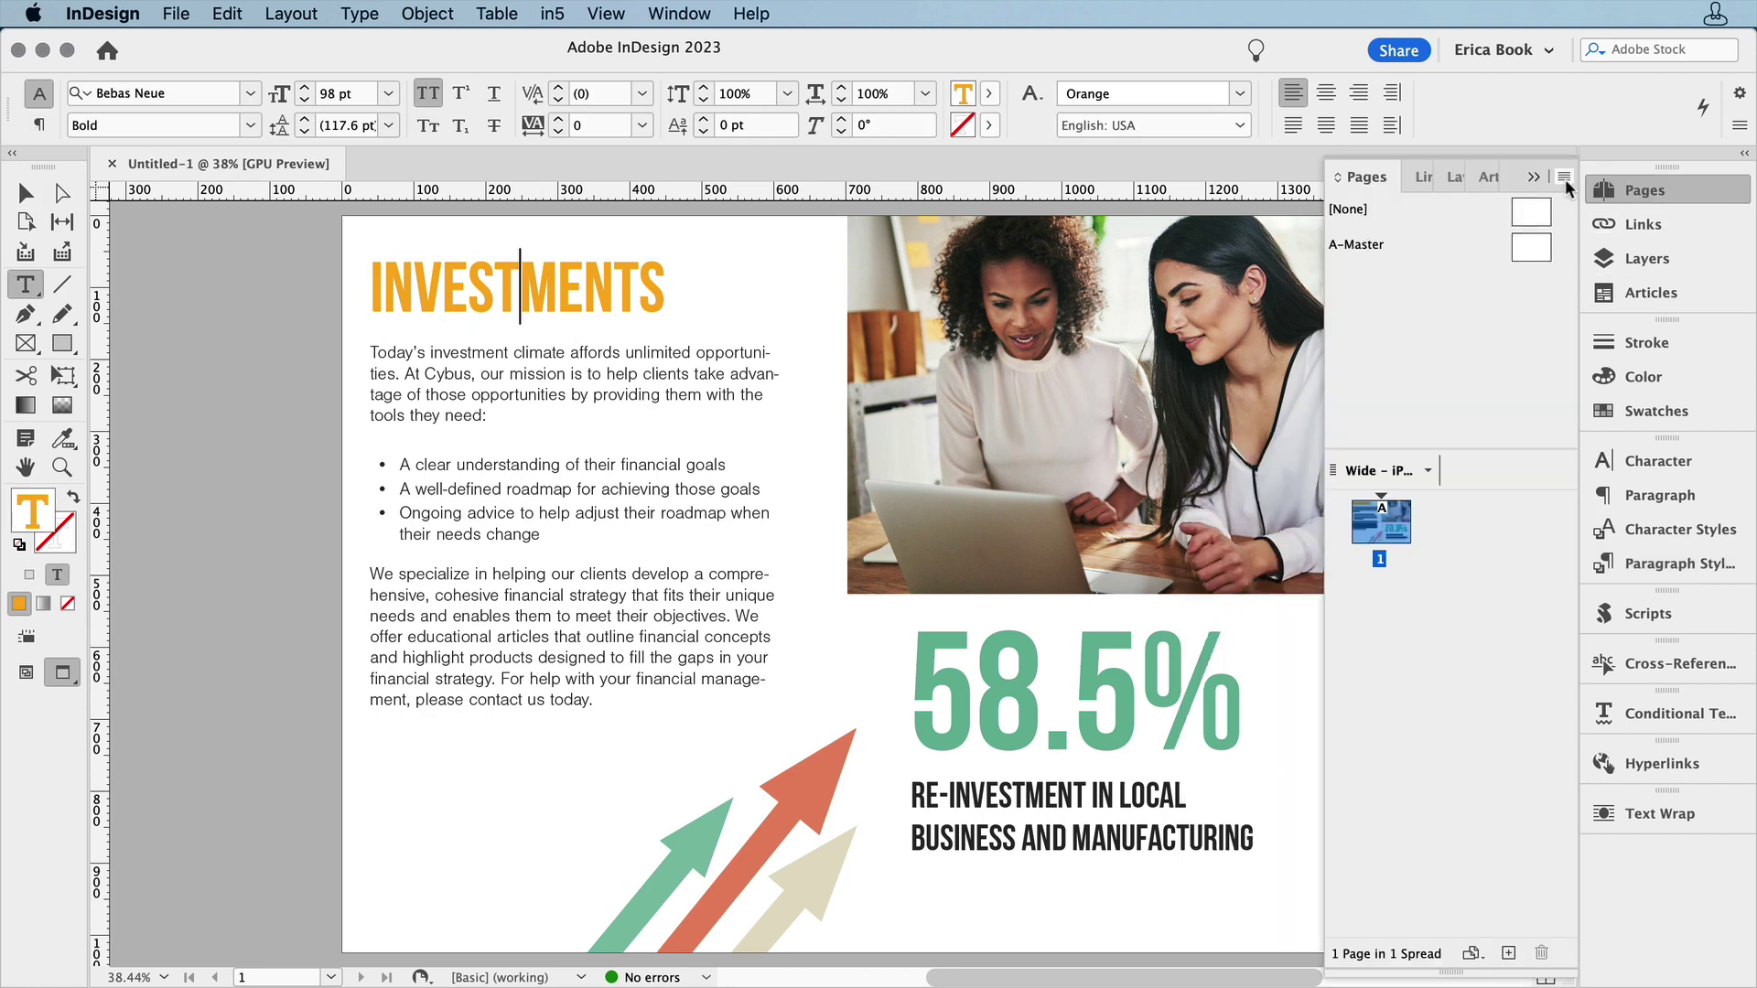
click(1565, 176)
click(1455, 488)
text(Tall )
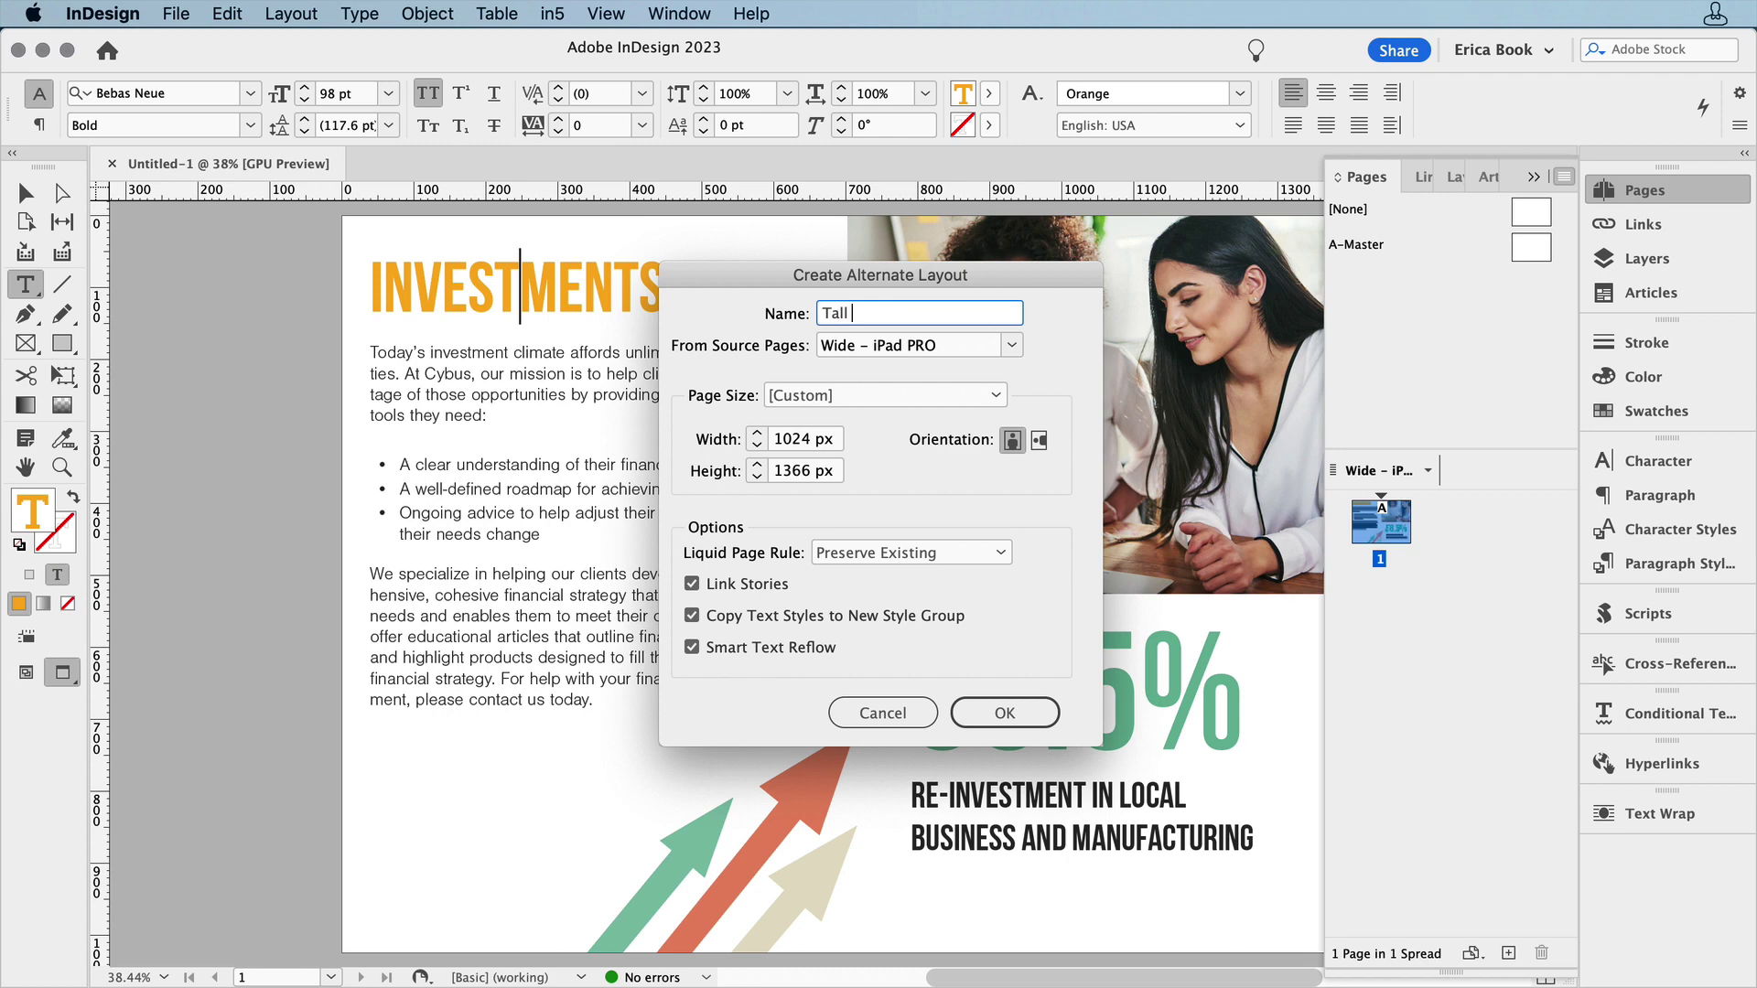
text(– iPad PRO)
click(1014, 711)
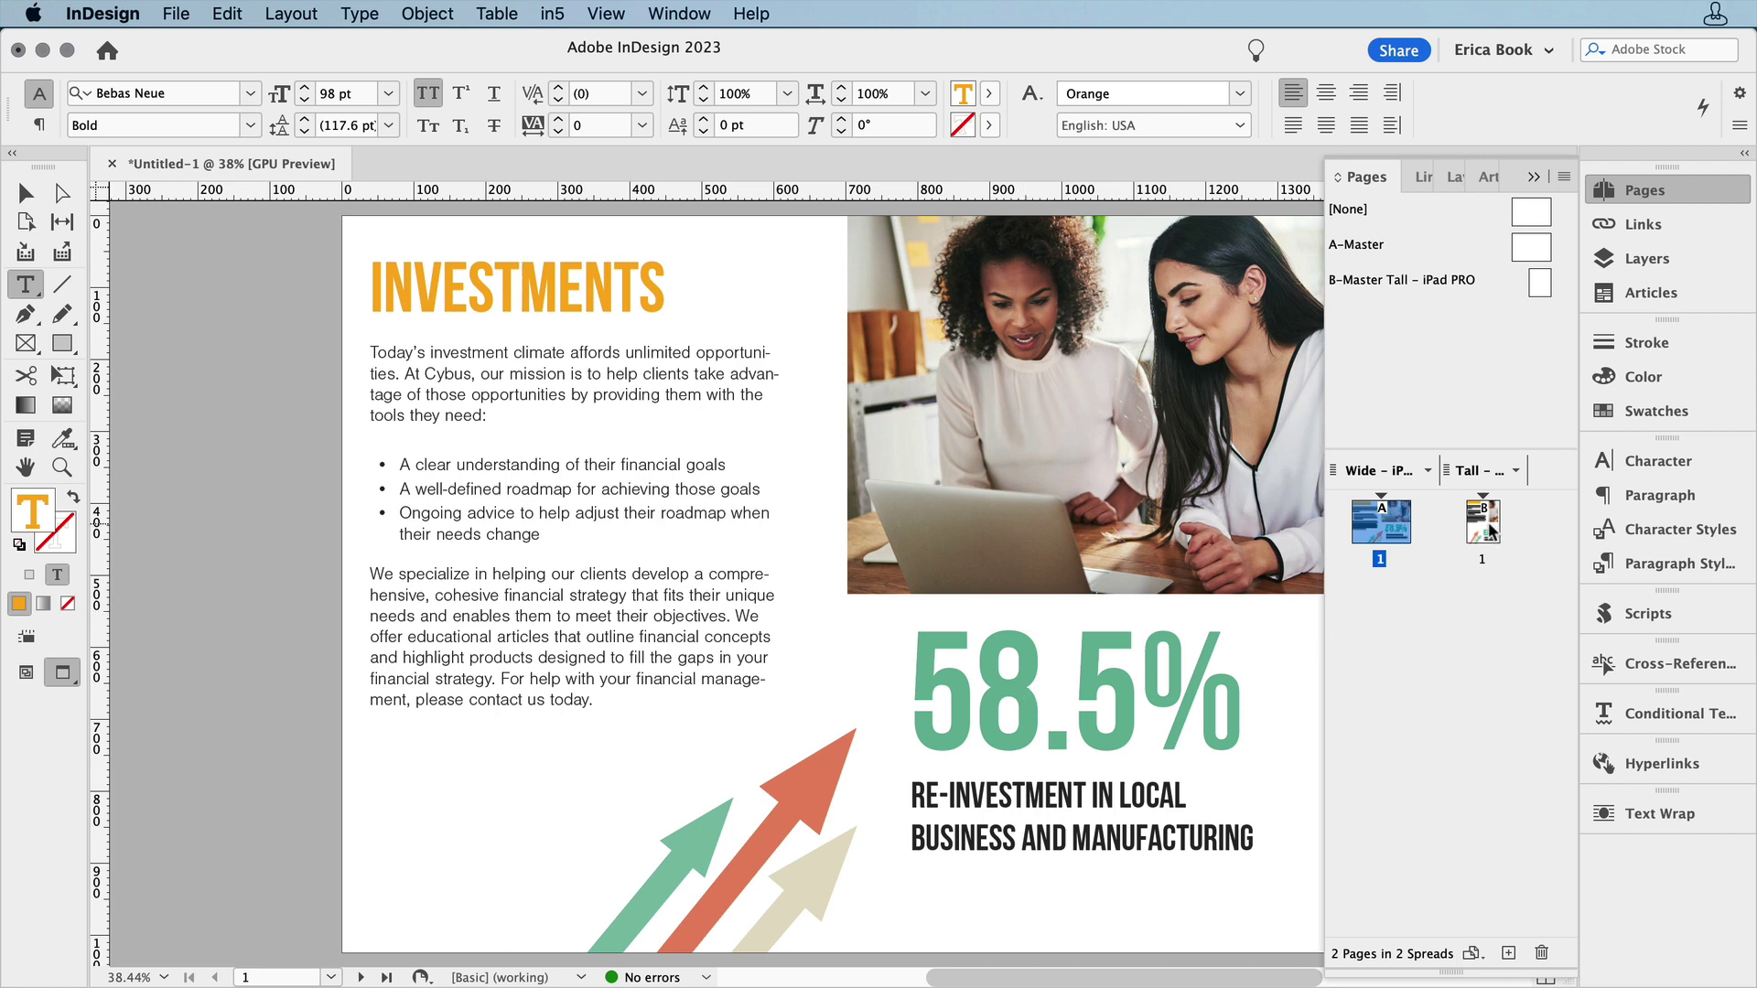
double_click(1483, 523)
key(super+0)
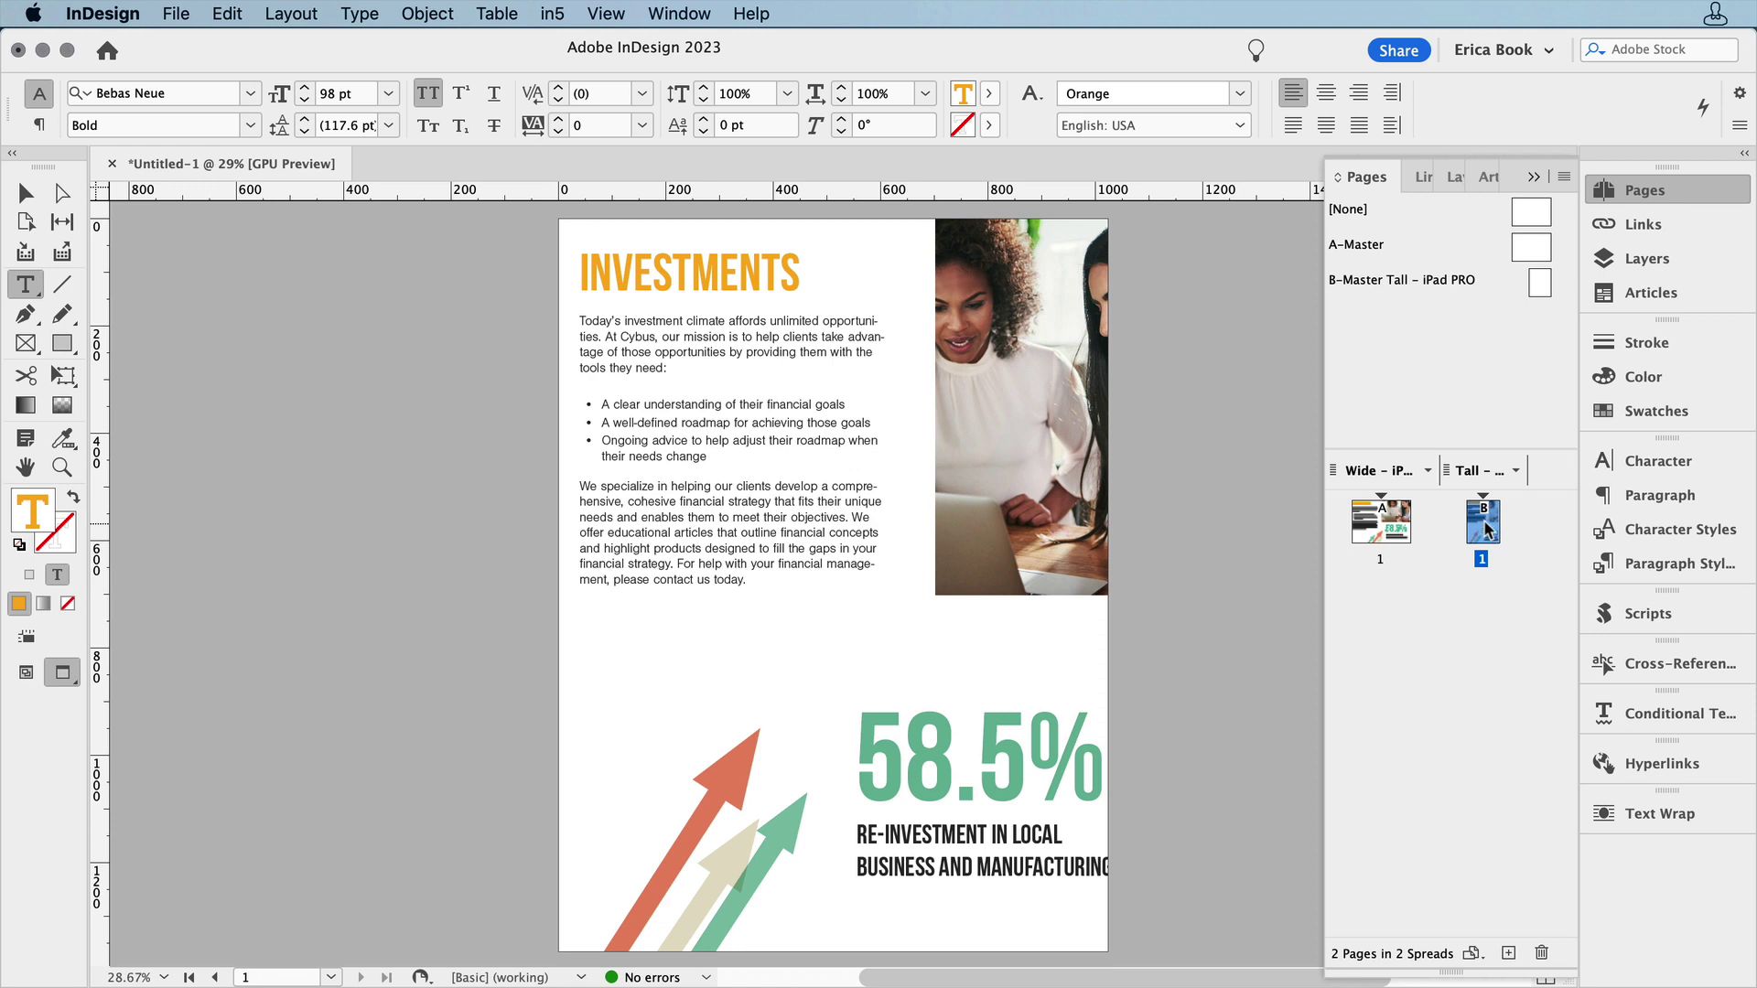
Step: Reduce the tall layout's Section Header paragraph style font size to 91 pt
double_click(748, 268)
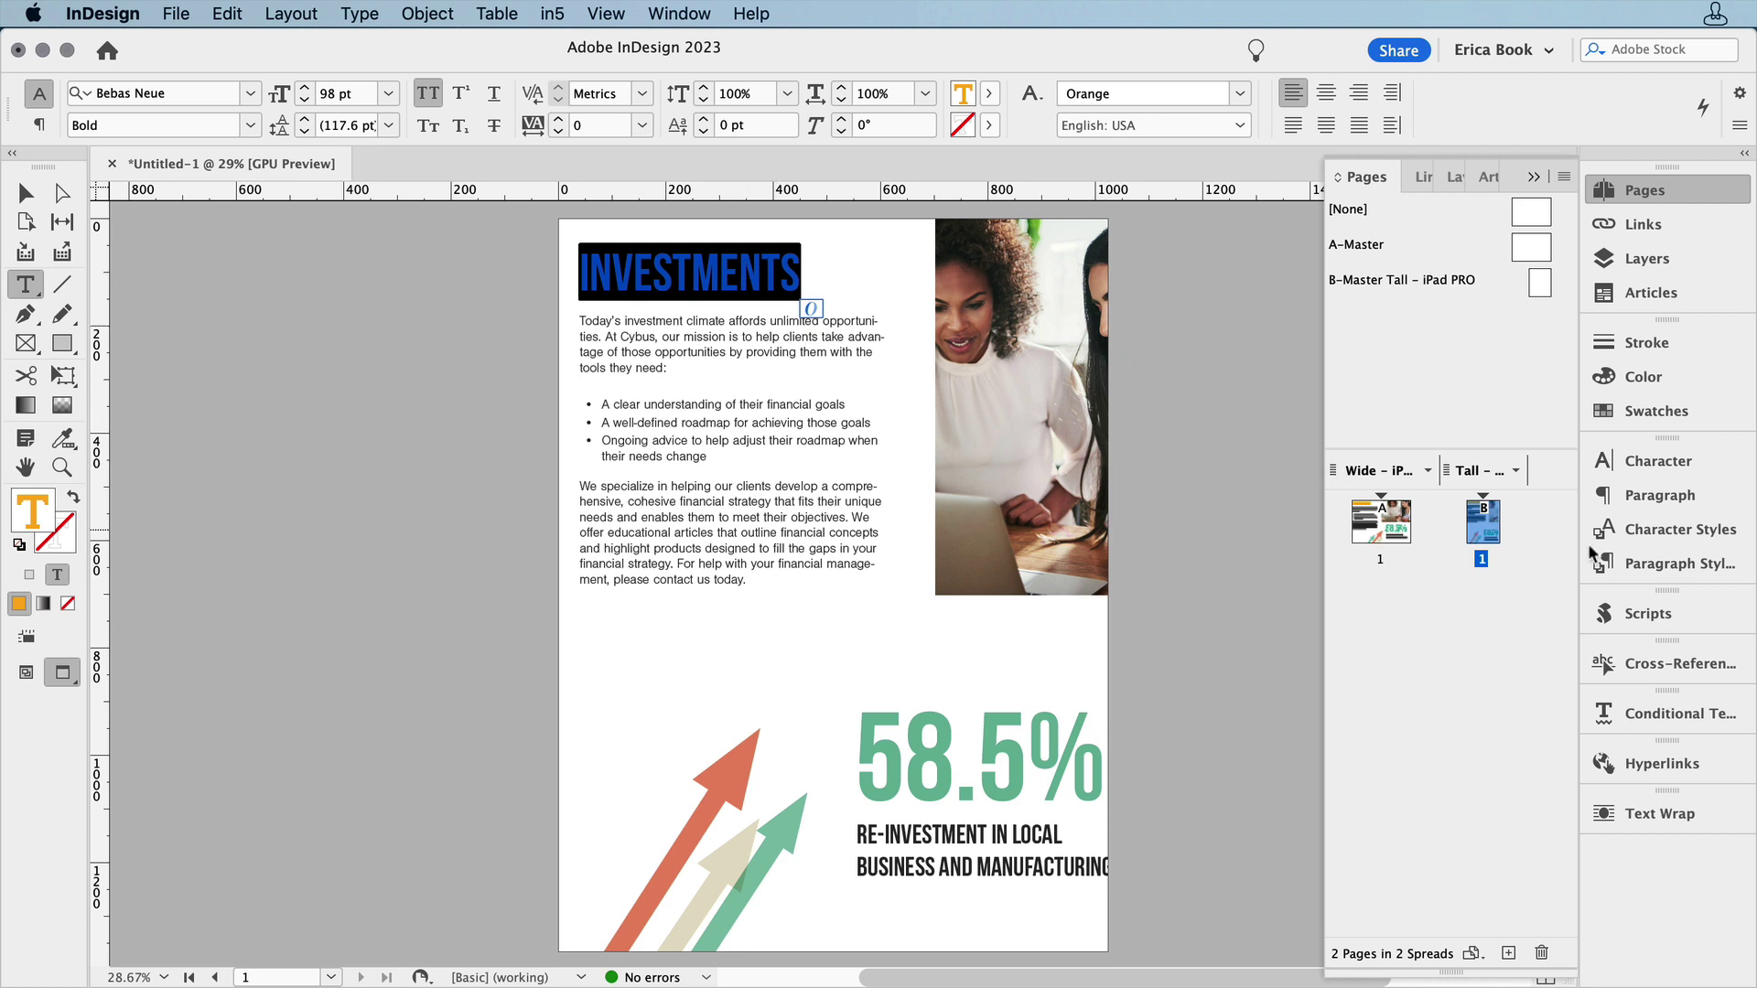
click(1633, 564)
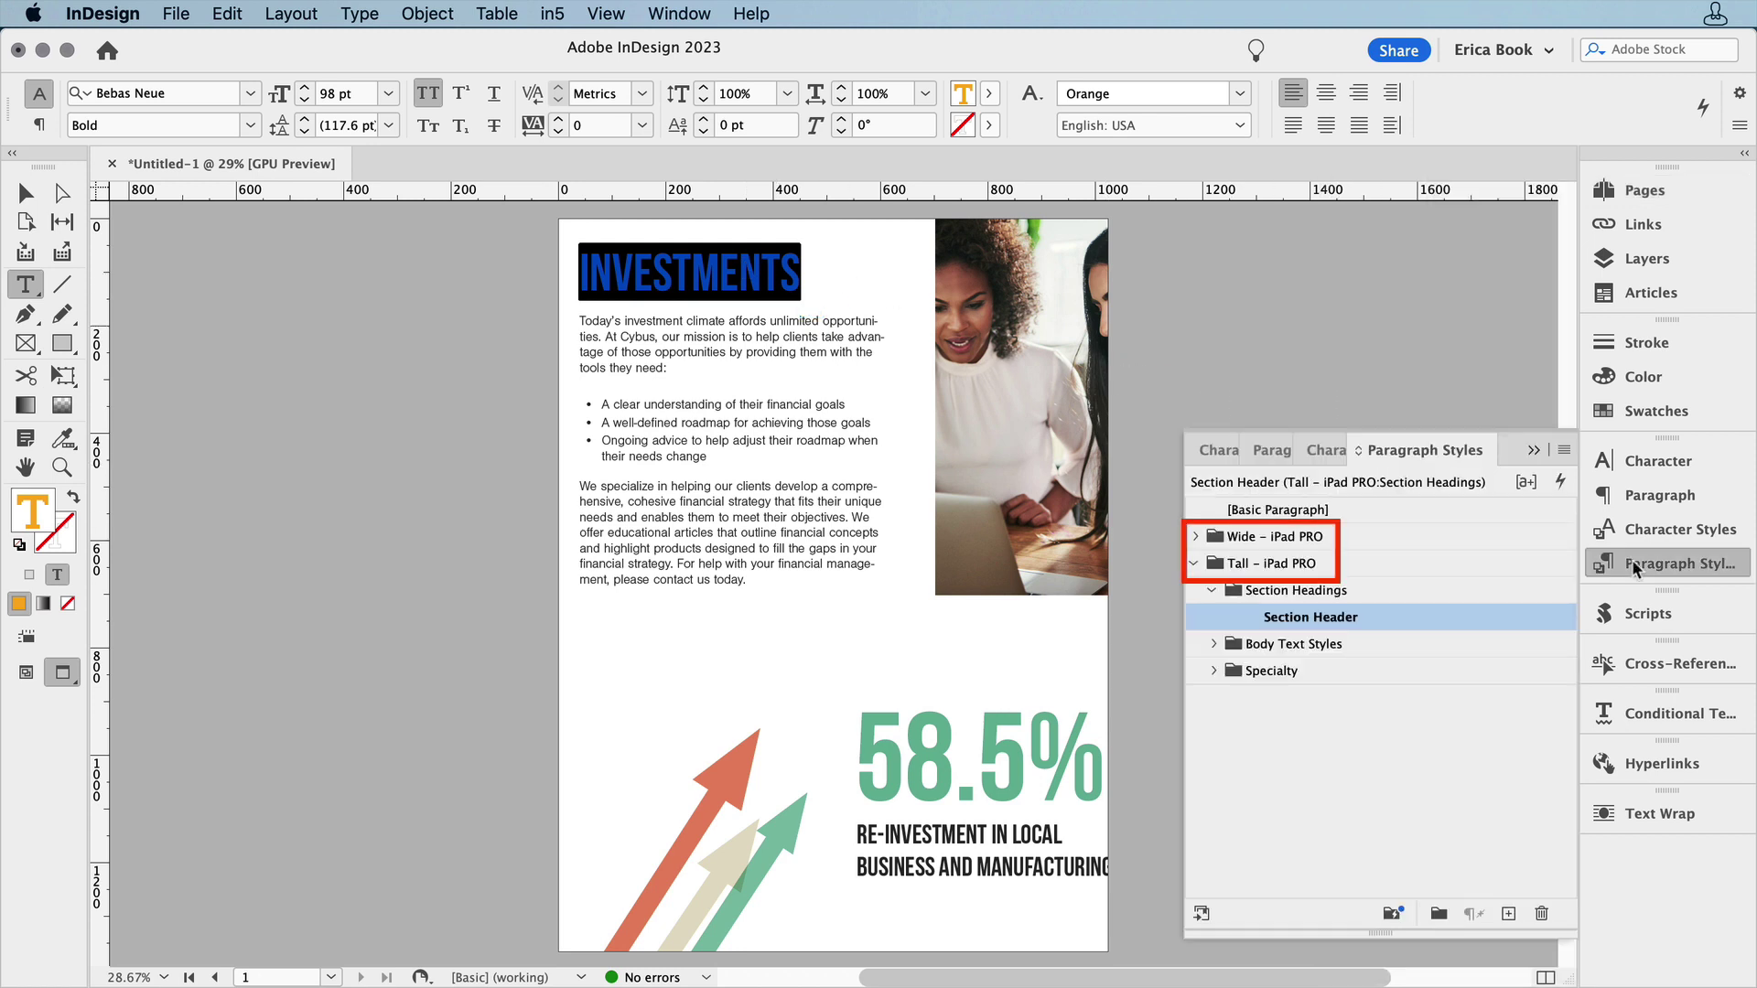
click(1194, 537)
click(1194, 536)
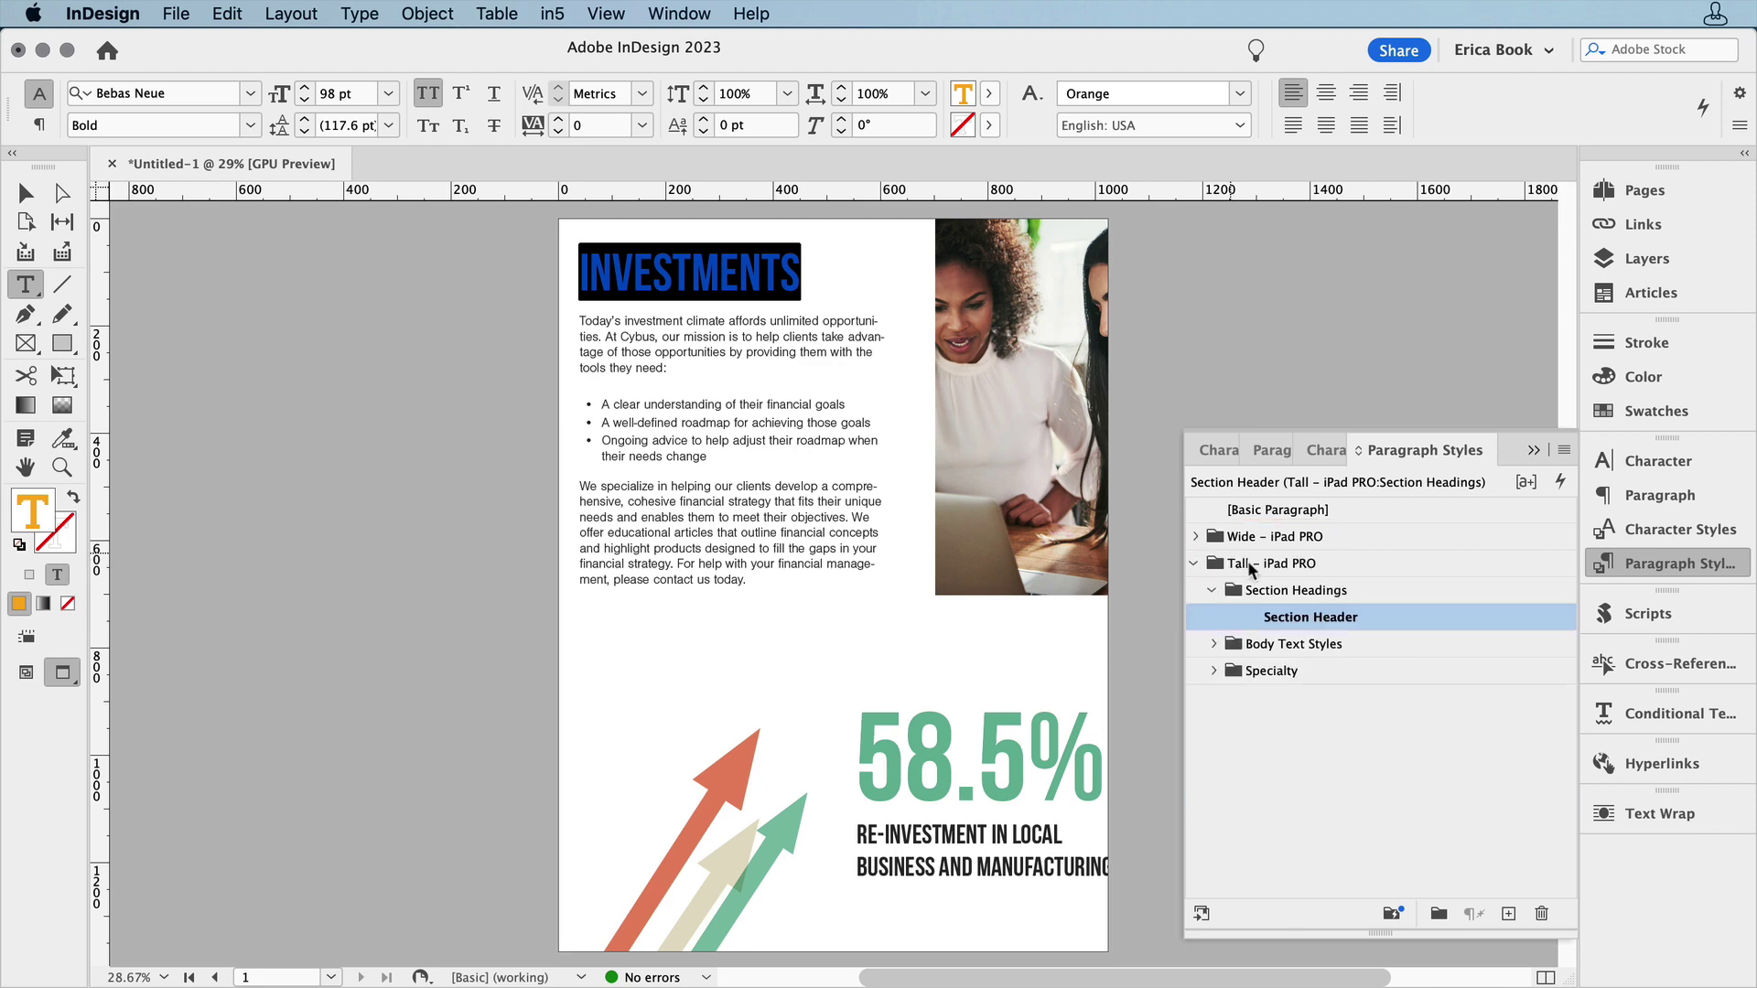
double_click(1313, 618)
click(722, 490)
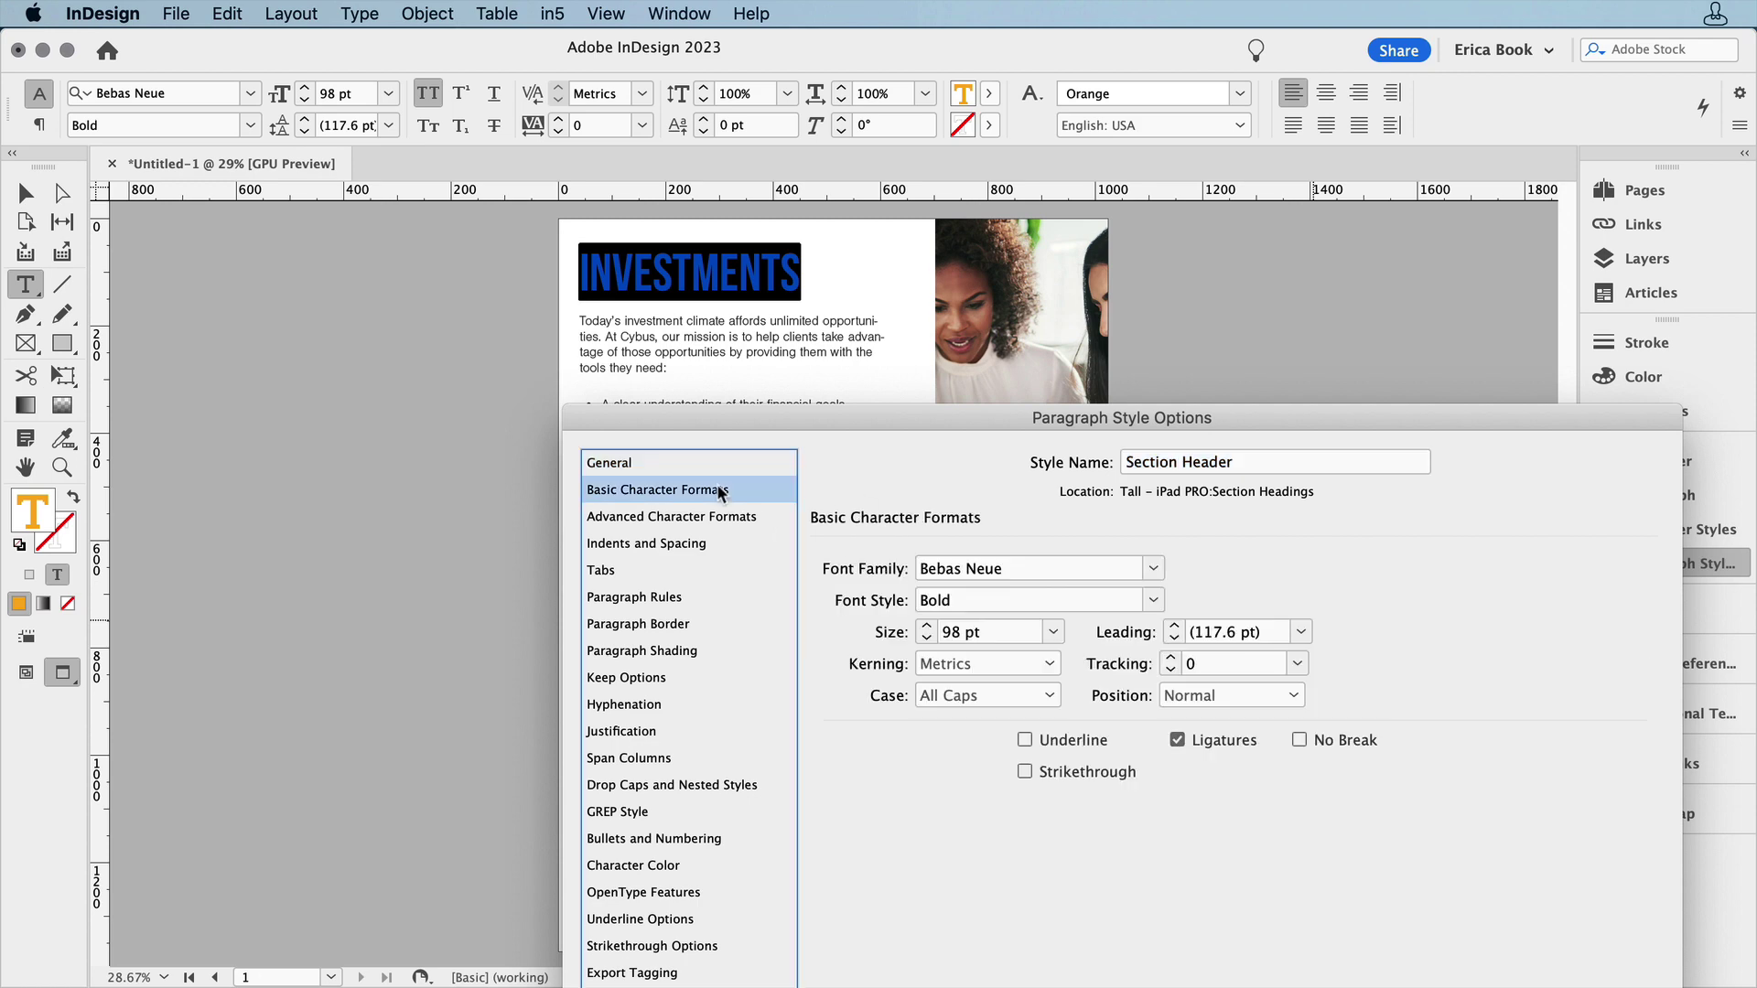
click(926, 638)
click(926, 638)
click(926, 638)
click(926, 638)
click(926, 638)
click(926, 638)
click(926, 638)
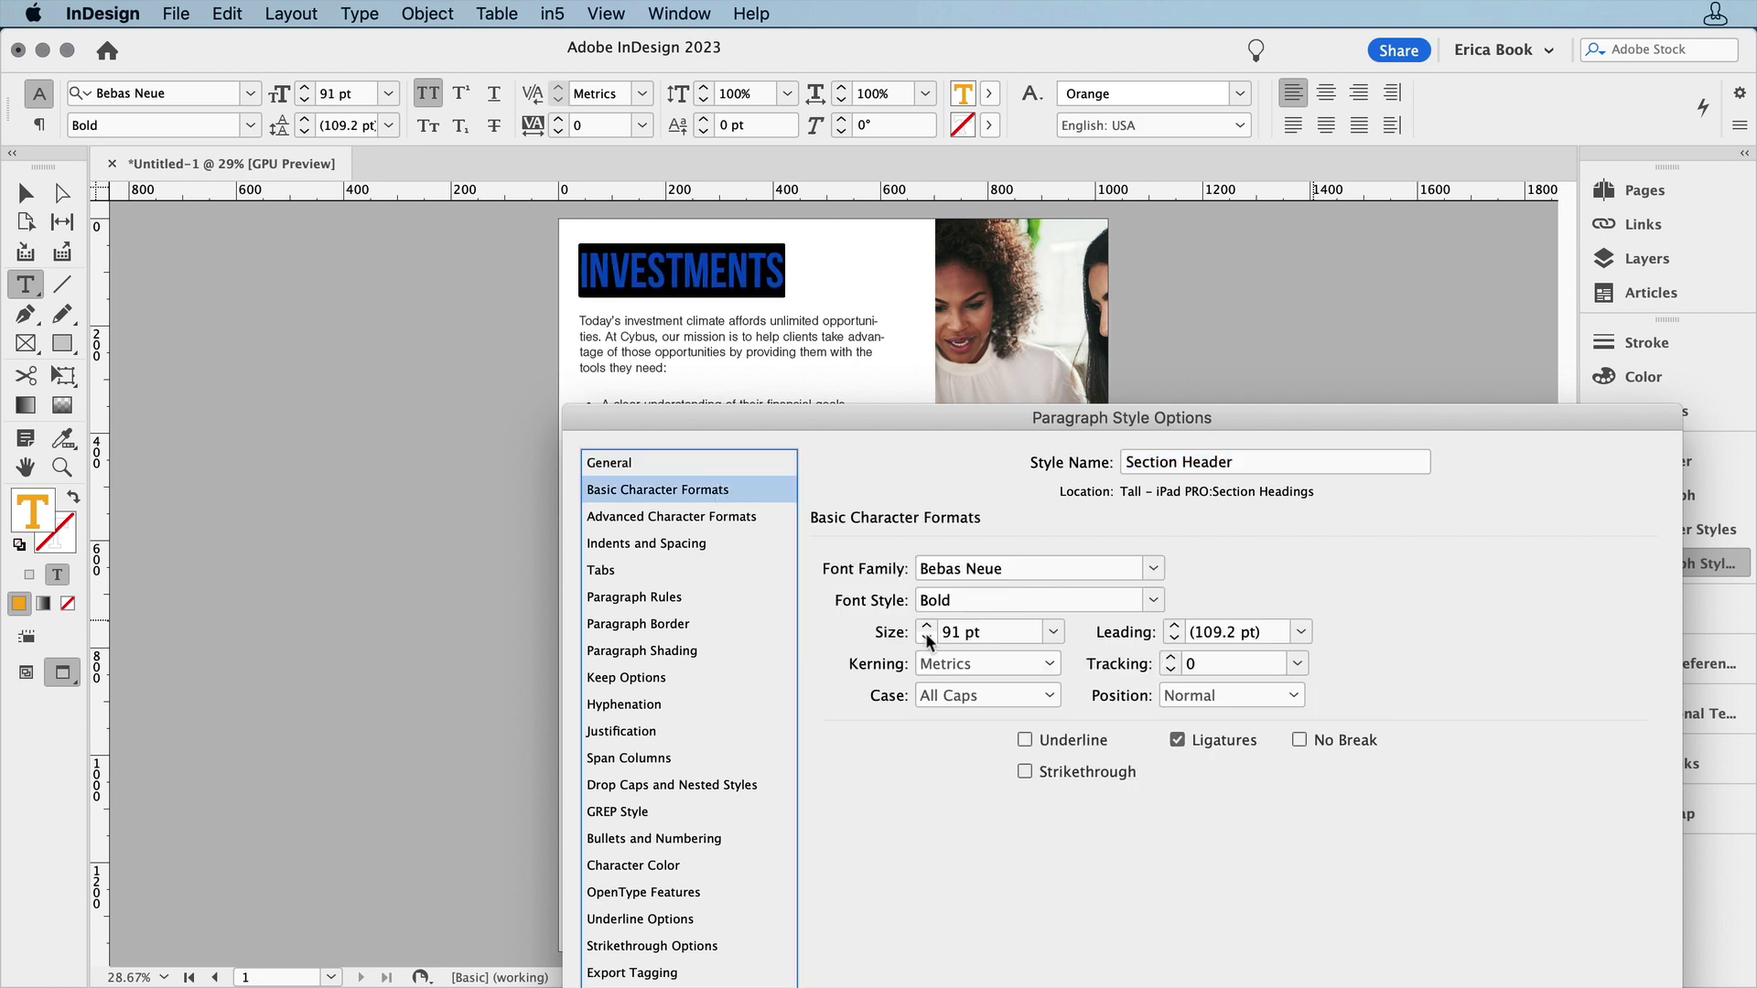
key(Return)
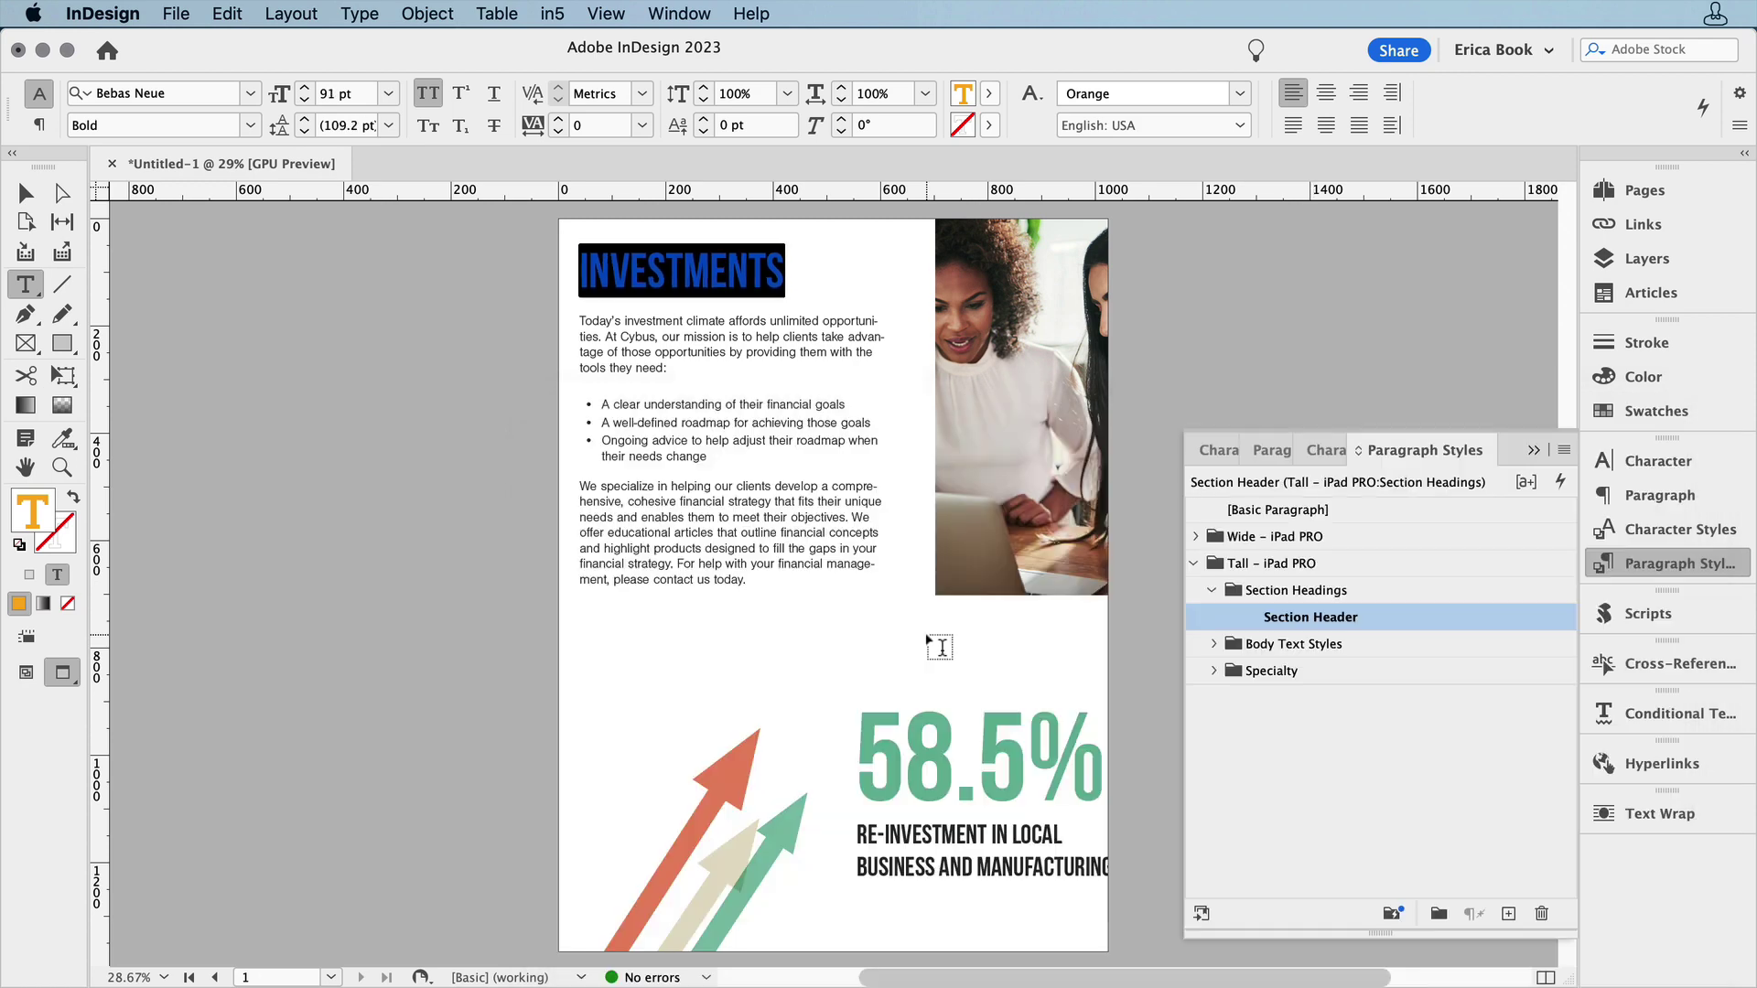
Step: Enlarge the body text to 27 pt and redefine the tall layout's Body Text style to match
triple_click(644, 350)
click(1214, 642)
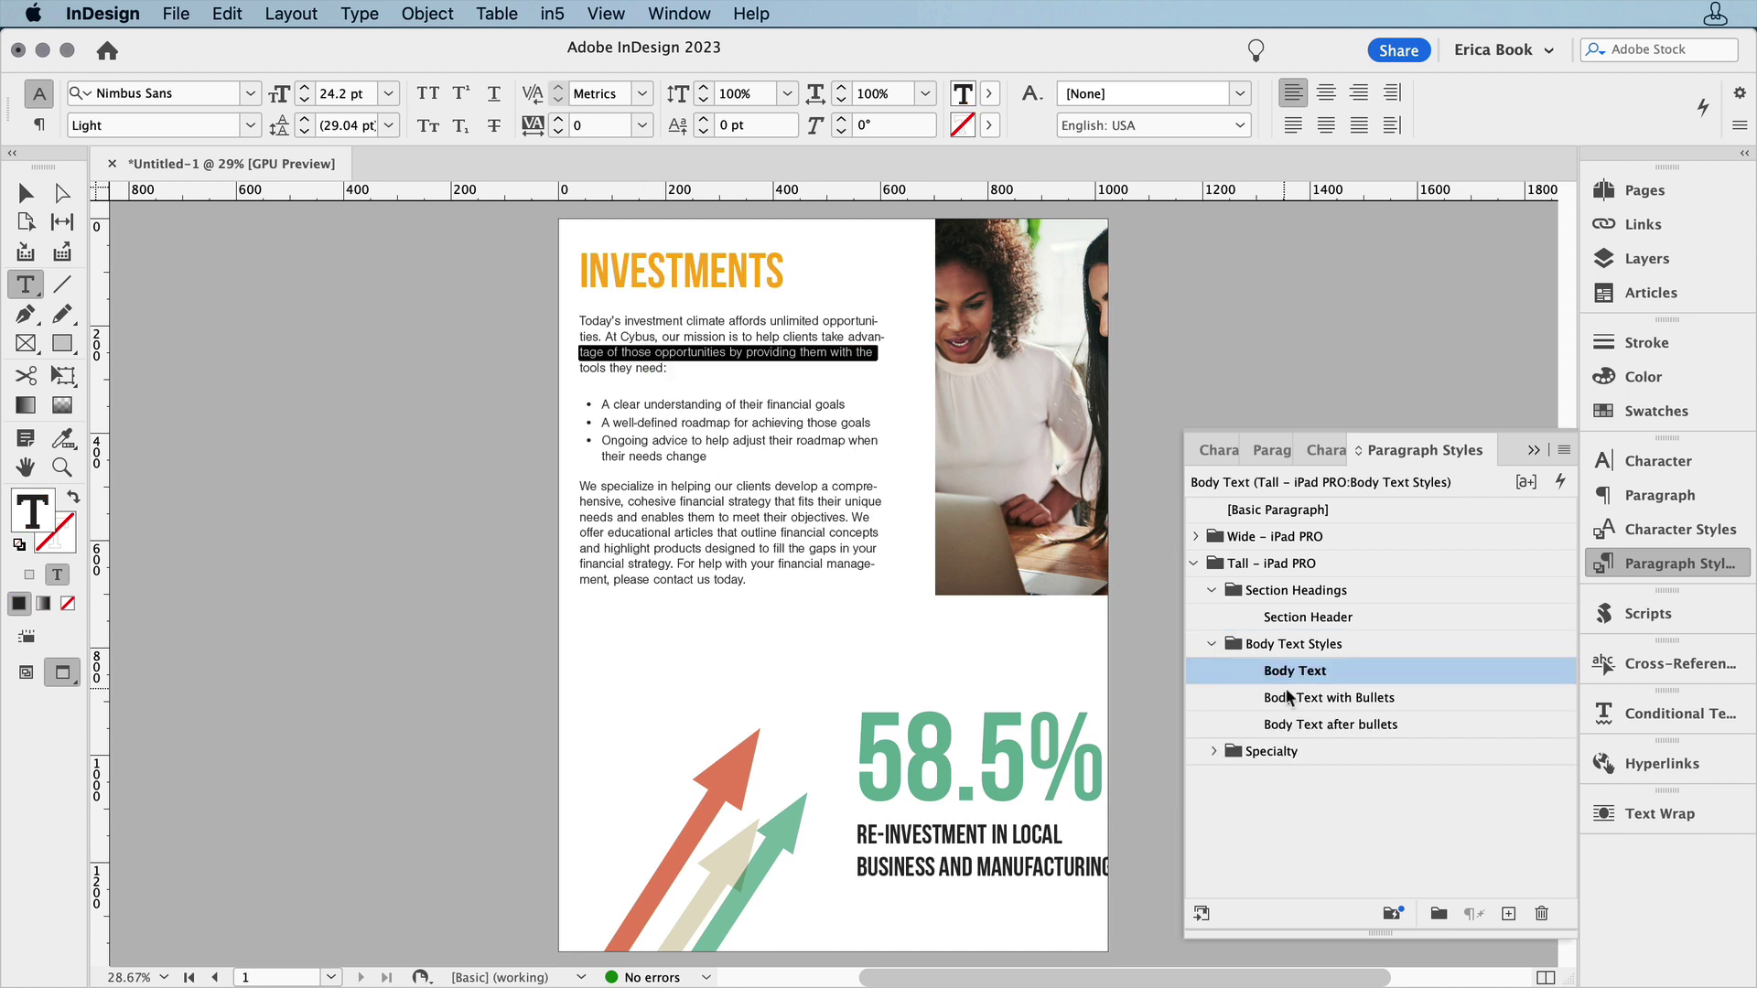
click(307, 87)
click(307, 87)
click(306, 87)
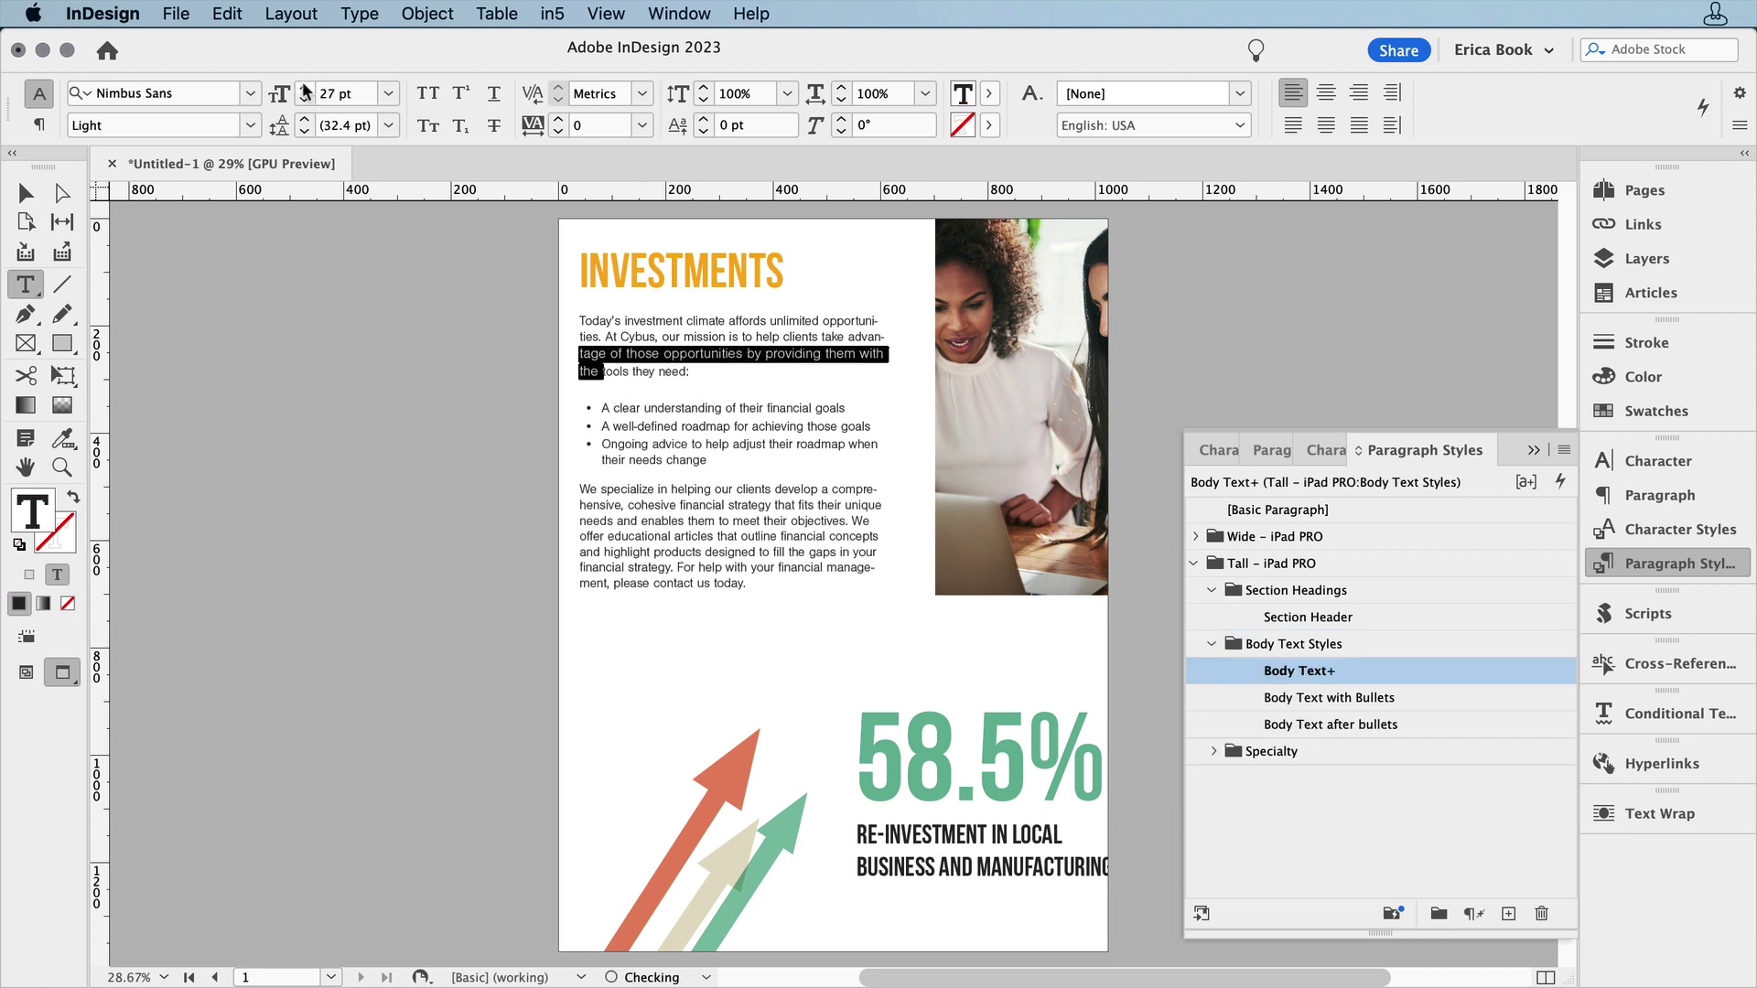
right_click(1371, 668)
click(1396, 760)
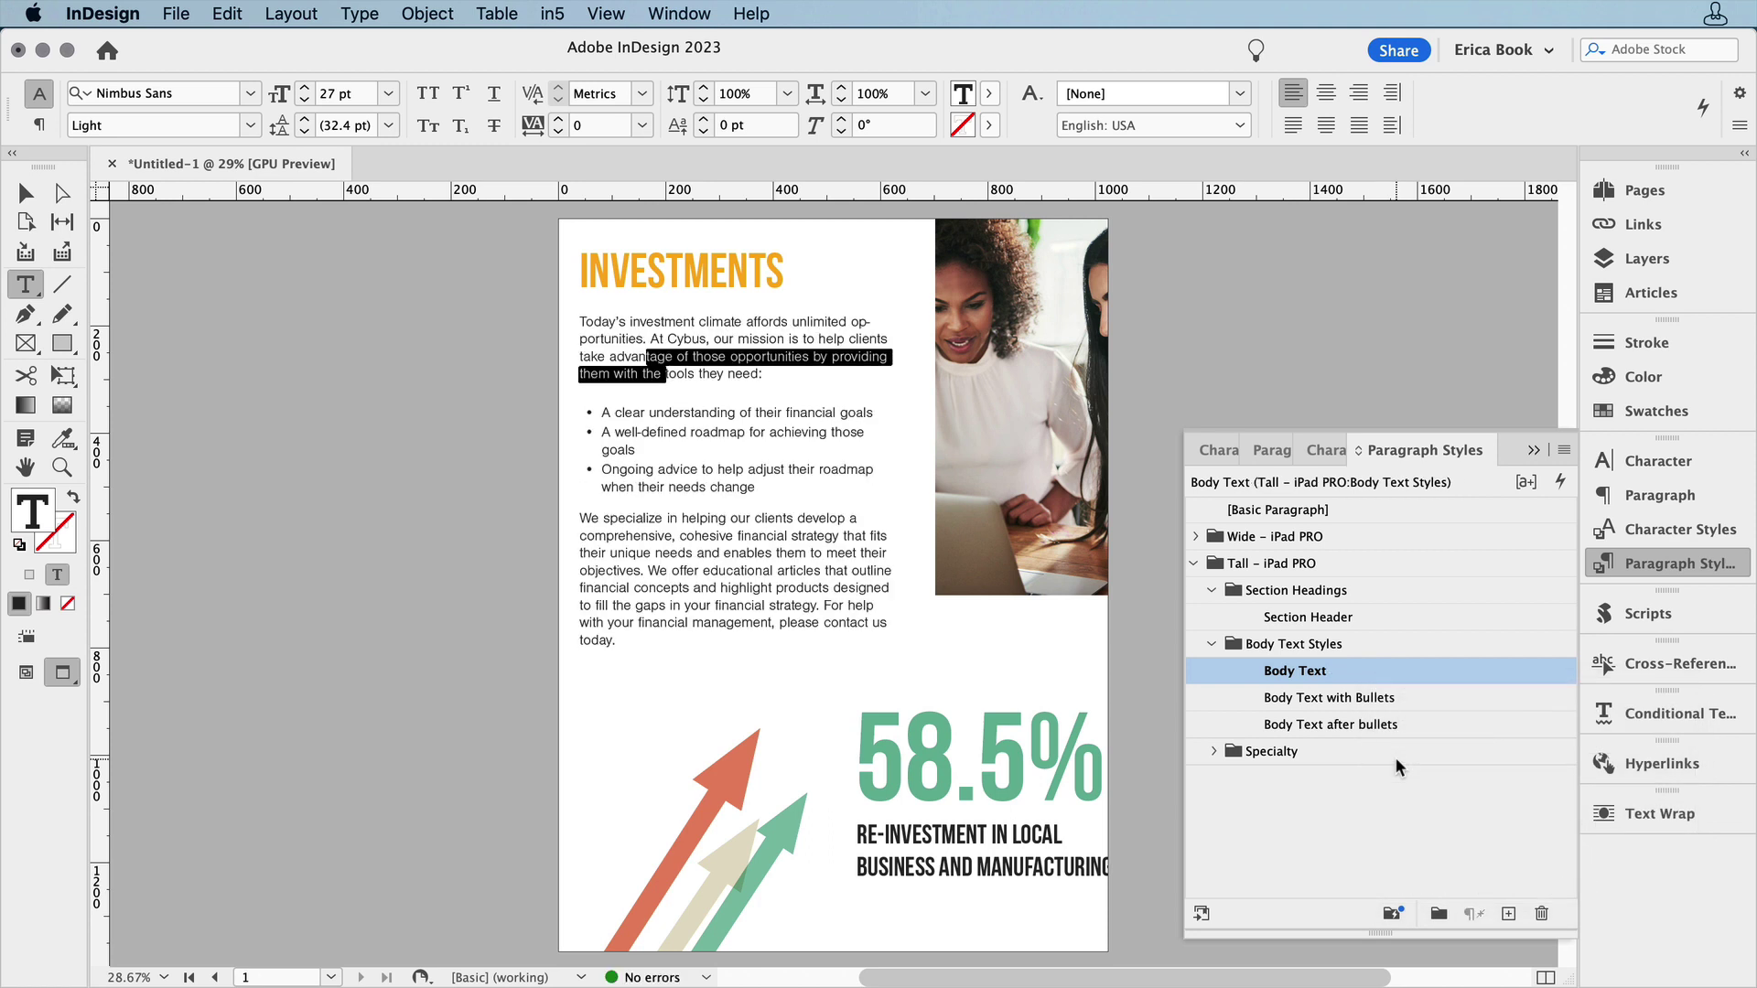
Step: Widen and lengthen the photo frame and shift the image so both women show
click(35, 190)
click(1020, 400)
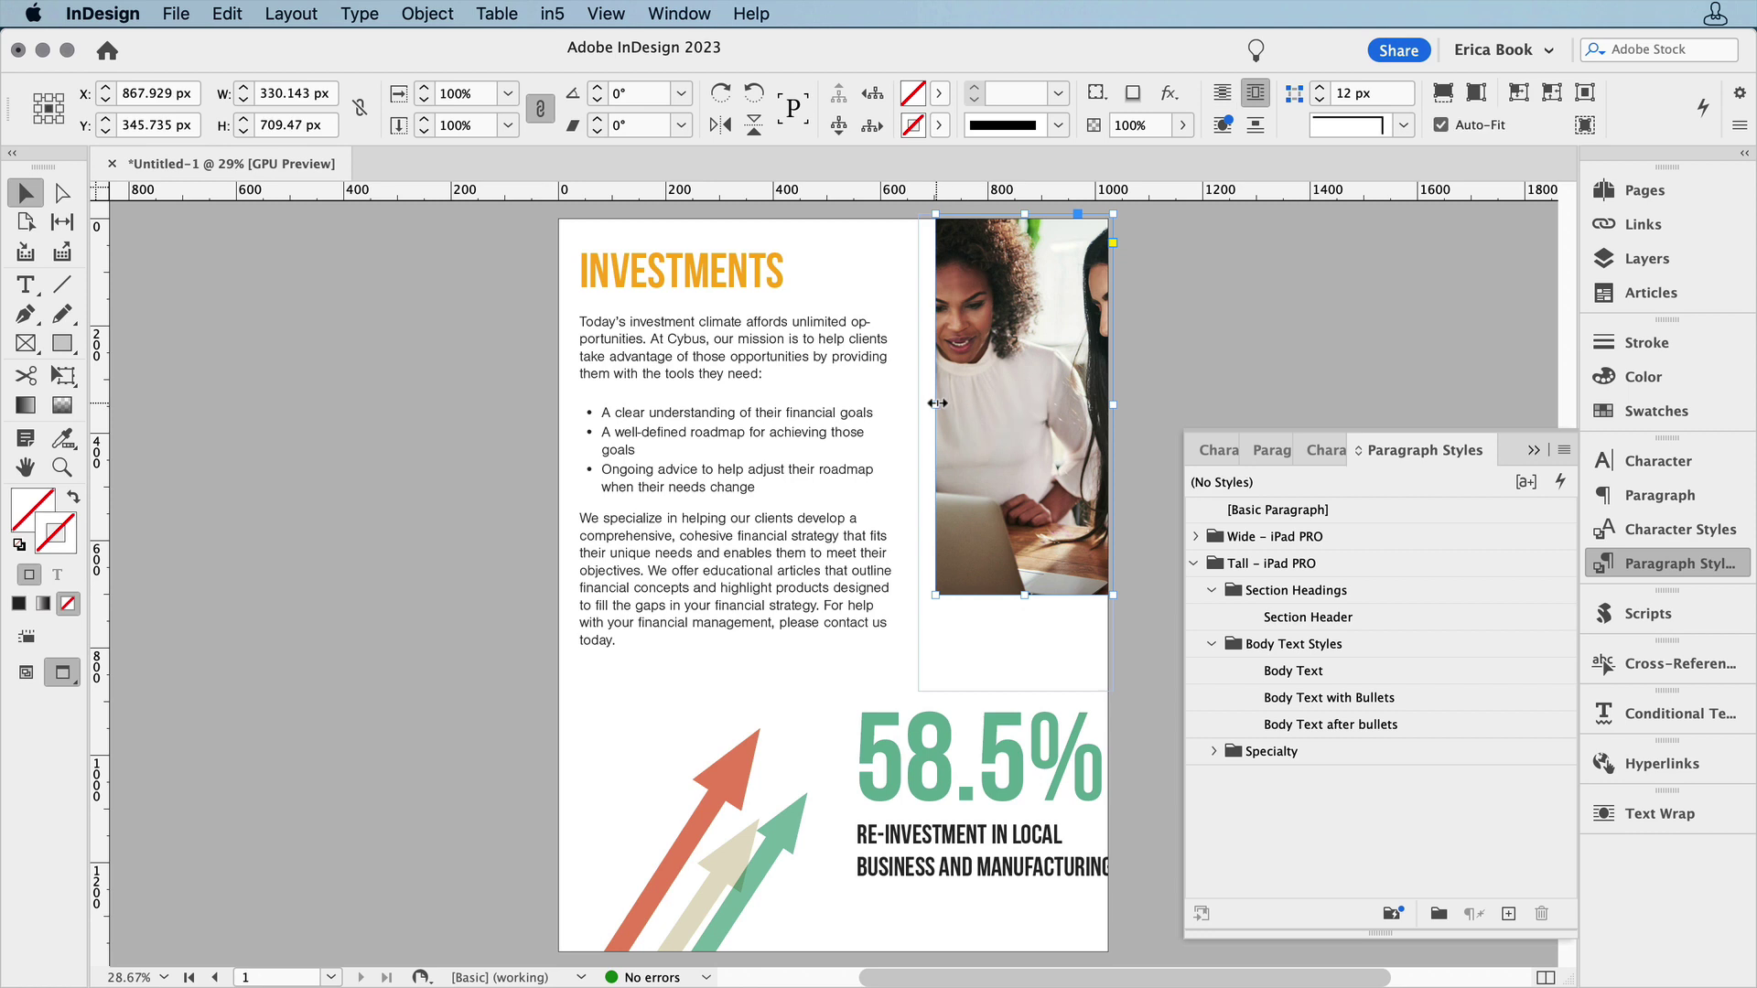
drag(935, 402, 833, 403)
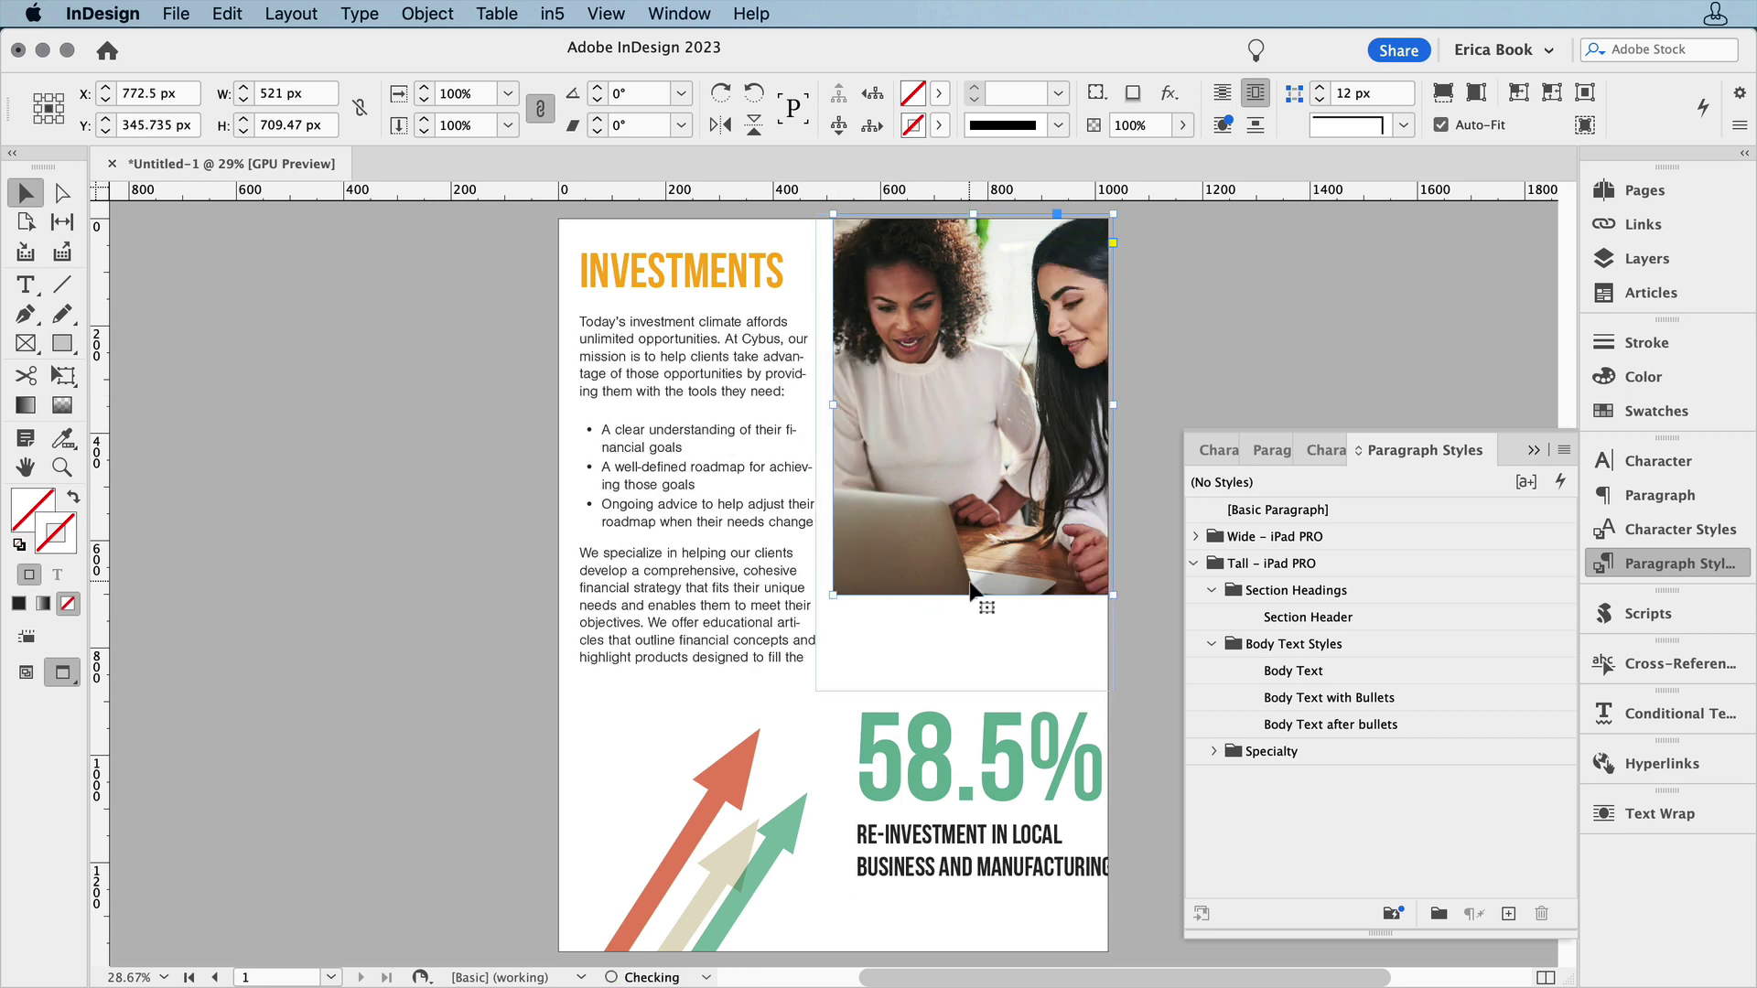
drag(974, 595, 973, 665)
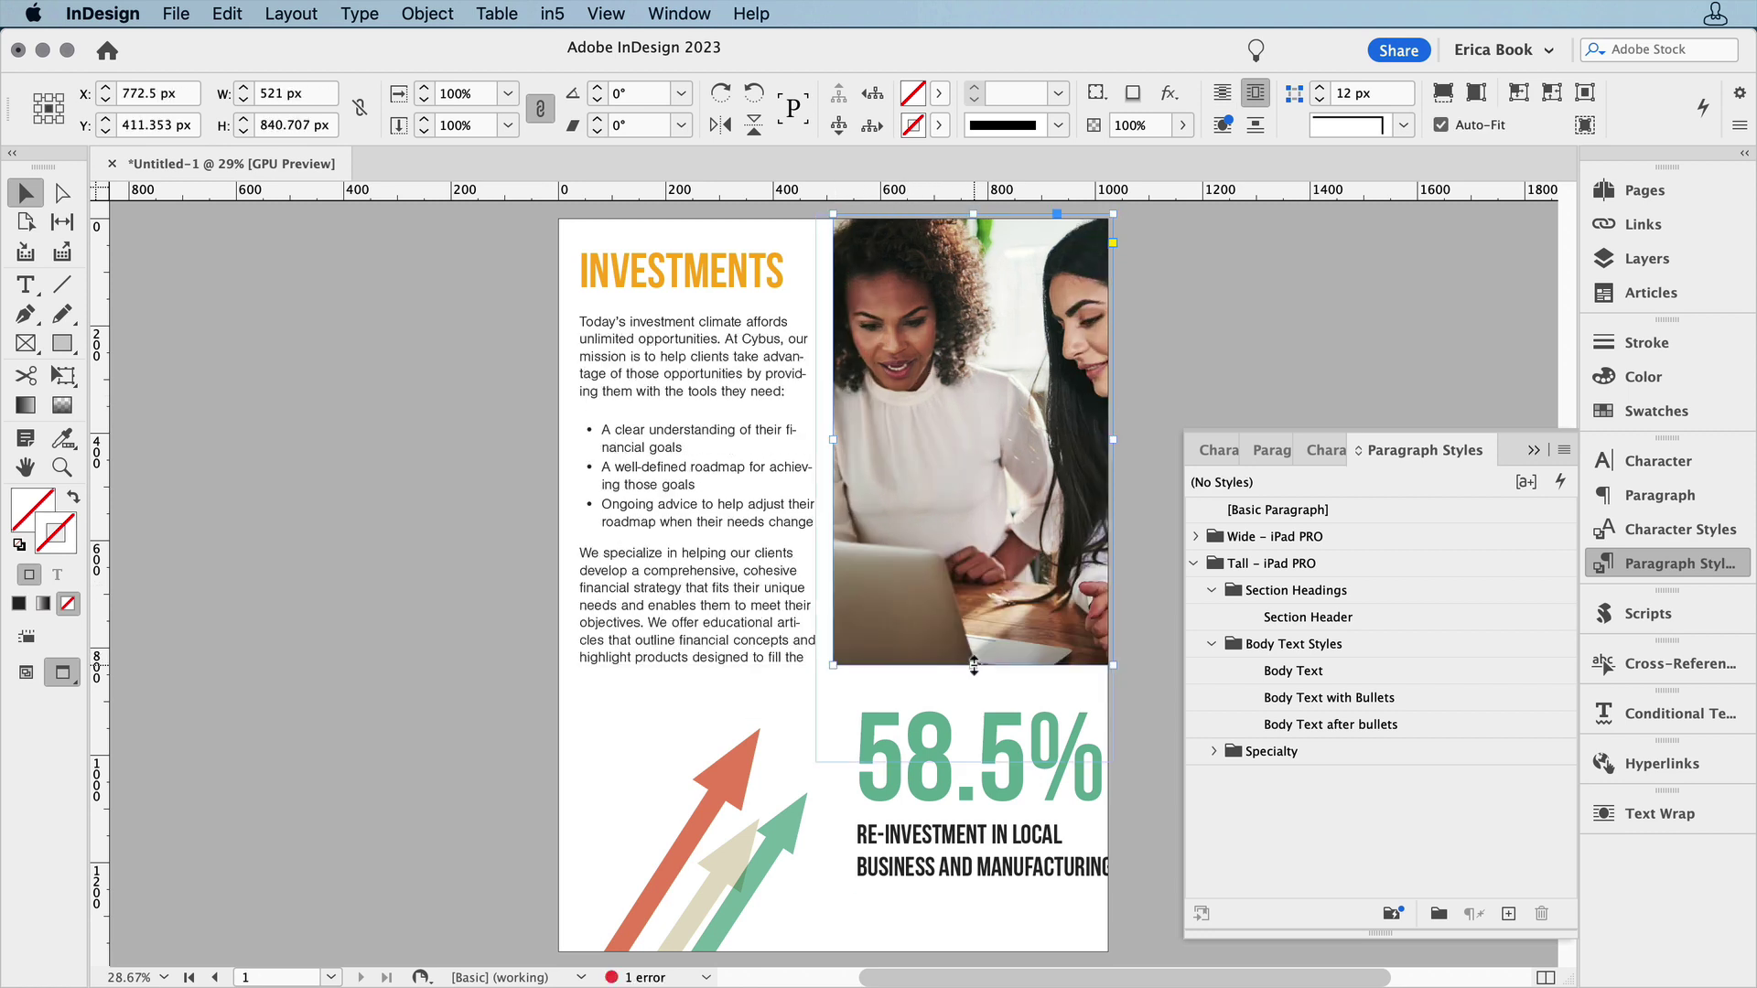
drag(973, 439, 933, 439)
Step: Move the arrows-and-58.5% group left to line up with the photo's left edge
click(746, 795)
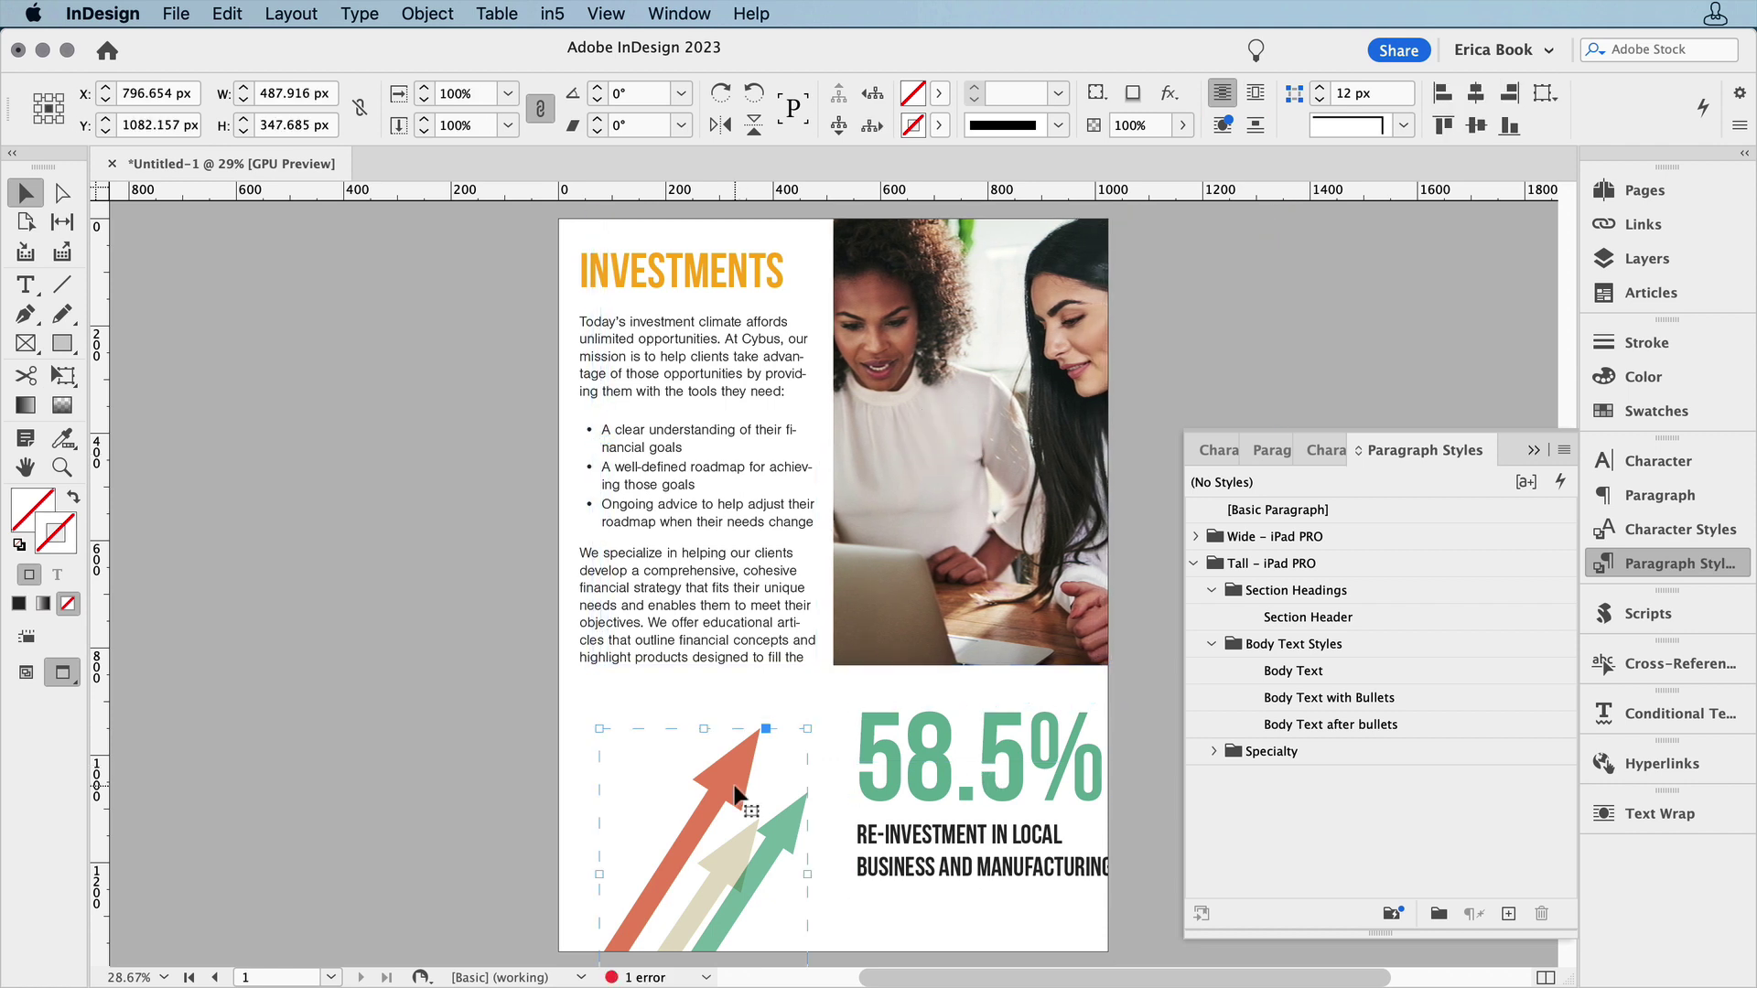
scroll(773, 795, left, 1)
drag(896, 785, 864, 785)
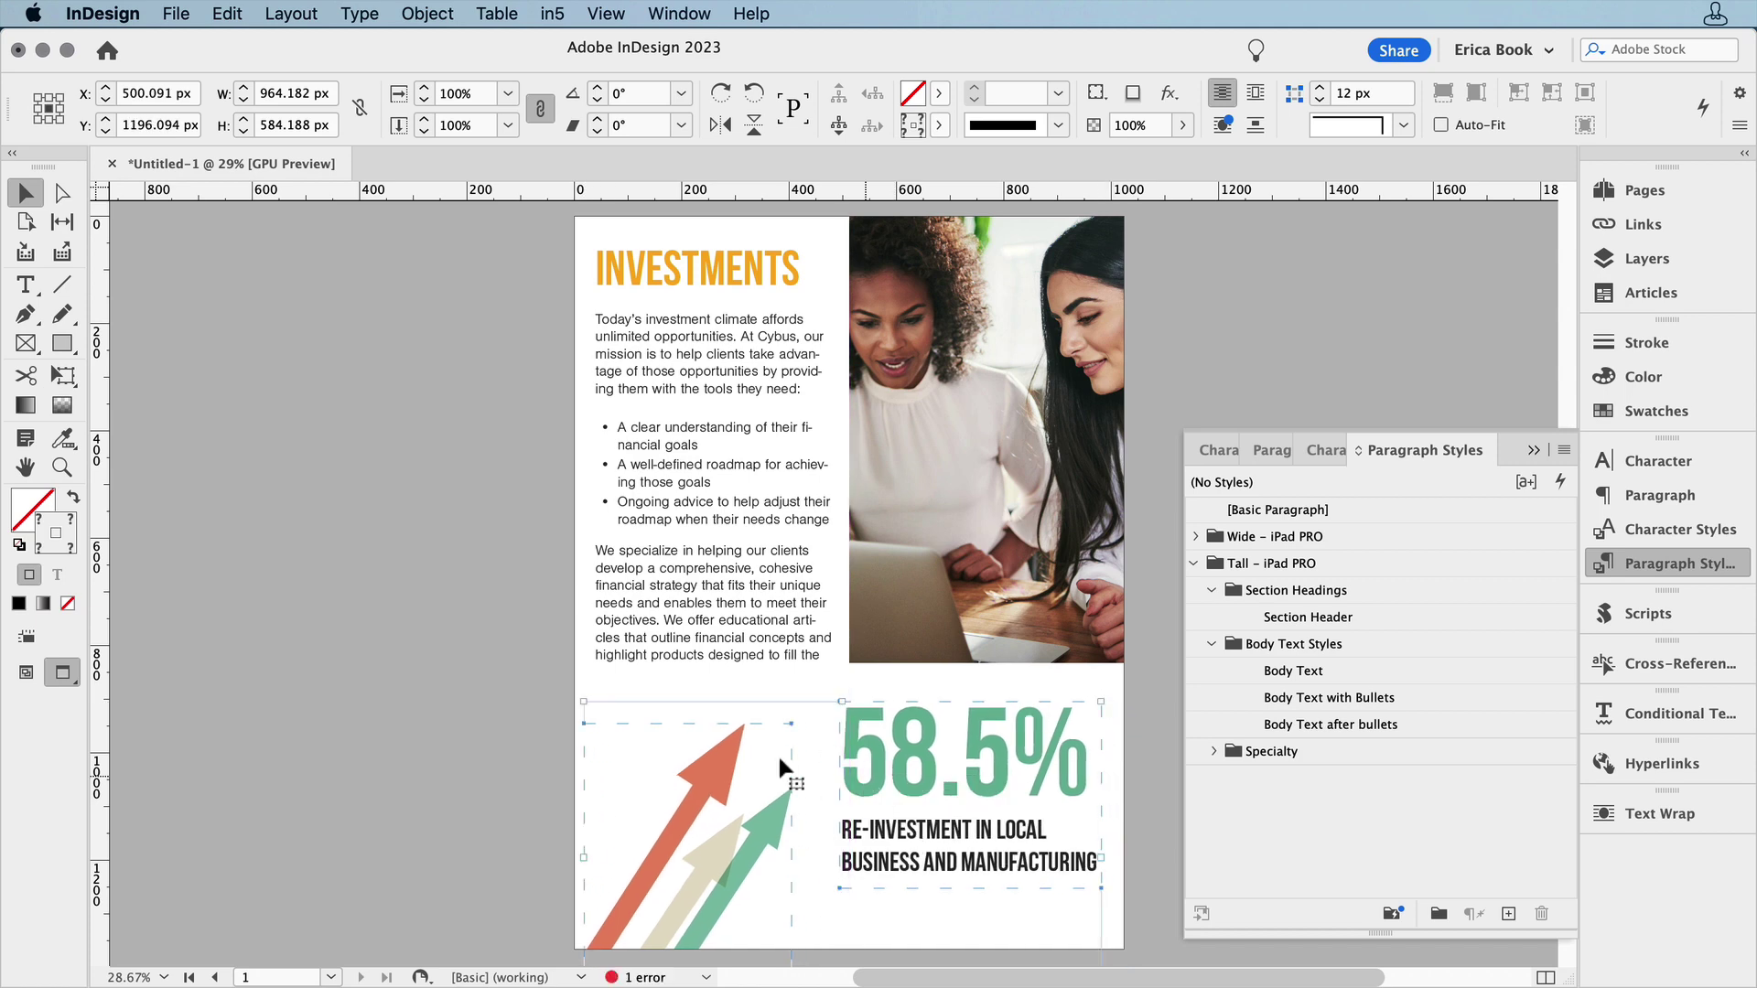
Step: Deselect everything and save the document as Layout 1.indd
click(539, 678)
click(1620, 562)
key(super+s)
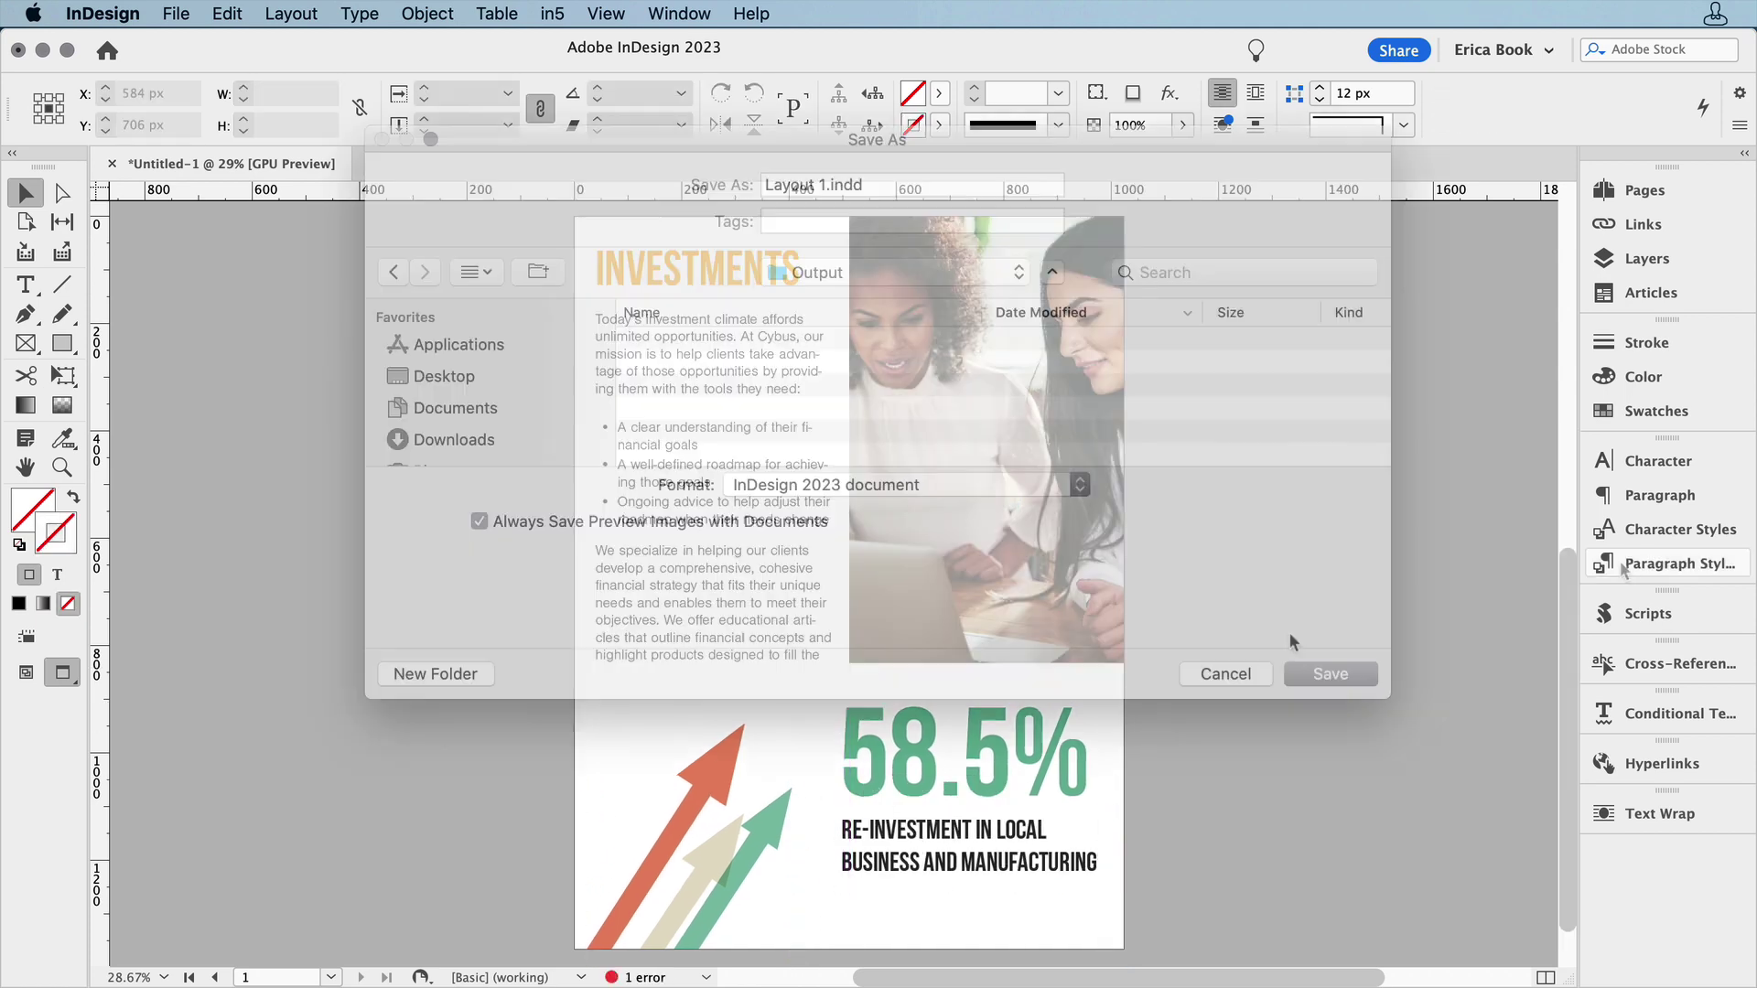
click(1303, 670)
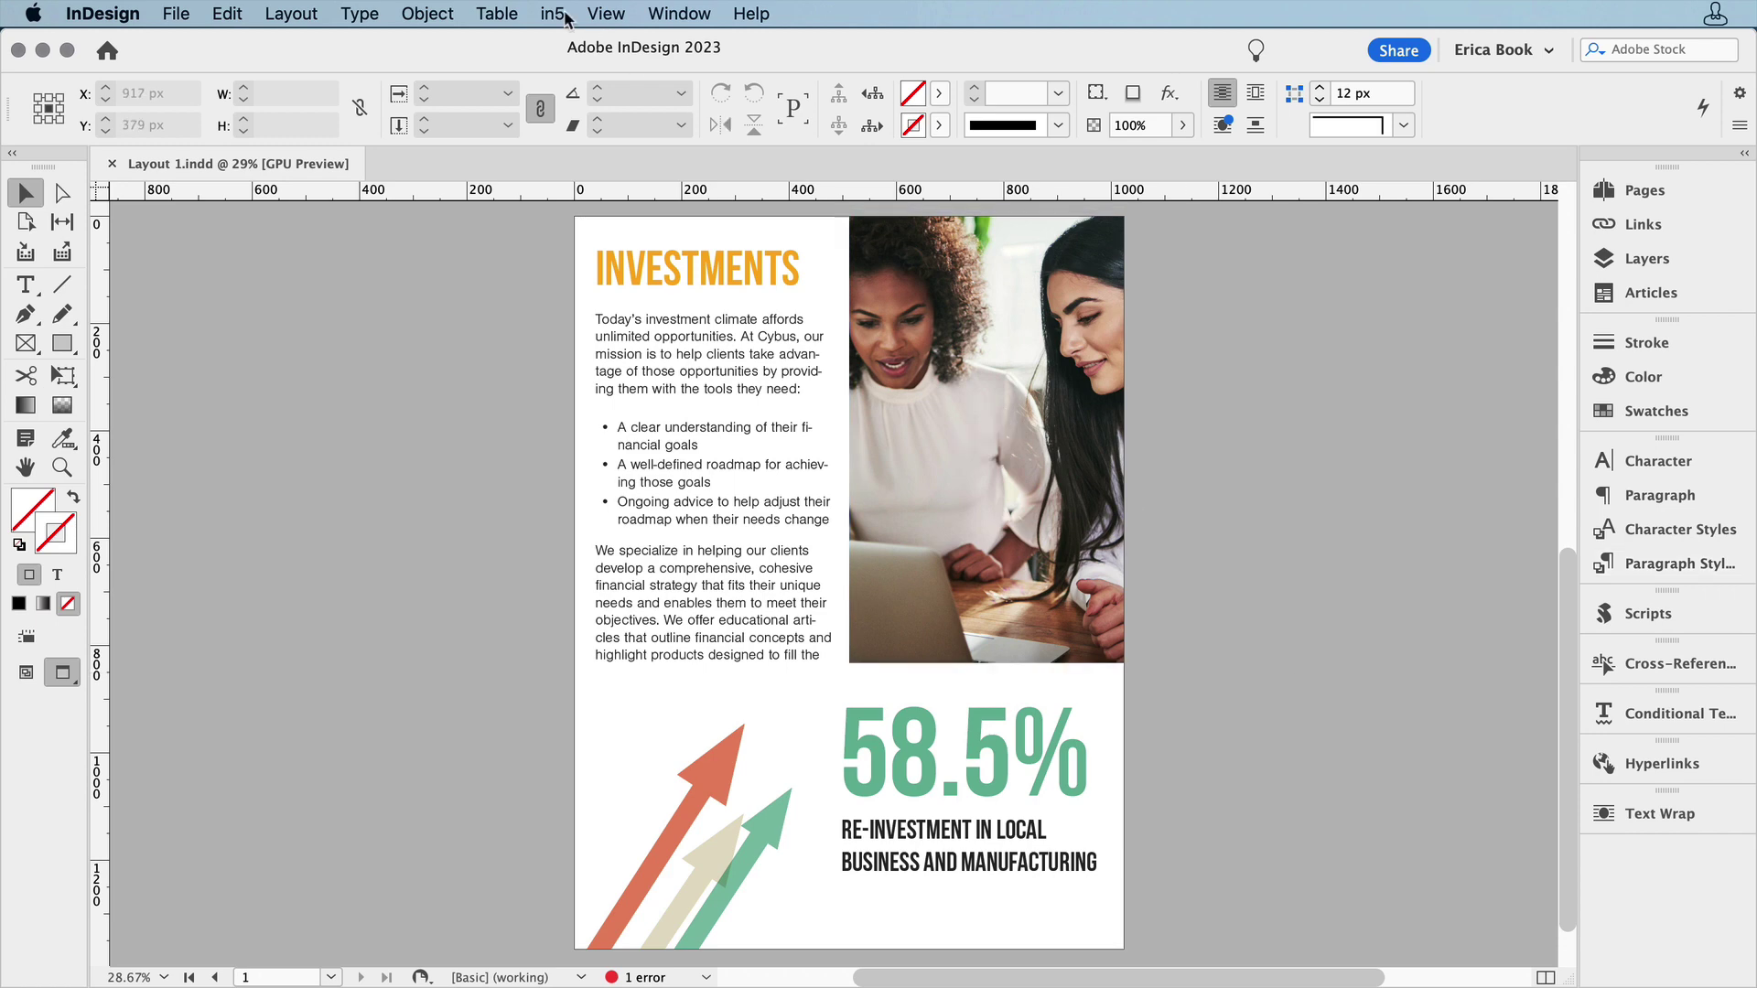
Step: Set the in5 HTML5 export to Responsive Layouts, clearing old files and removing the footer in5 link
click(552, 13)
click(564, 61)
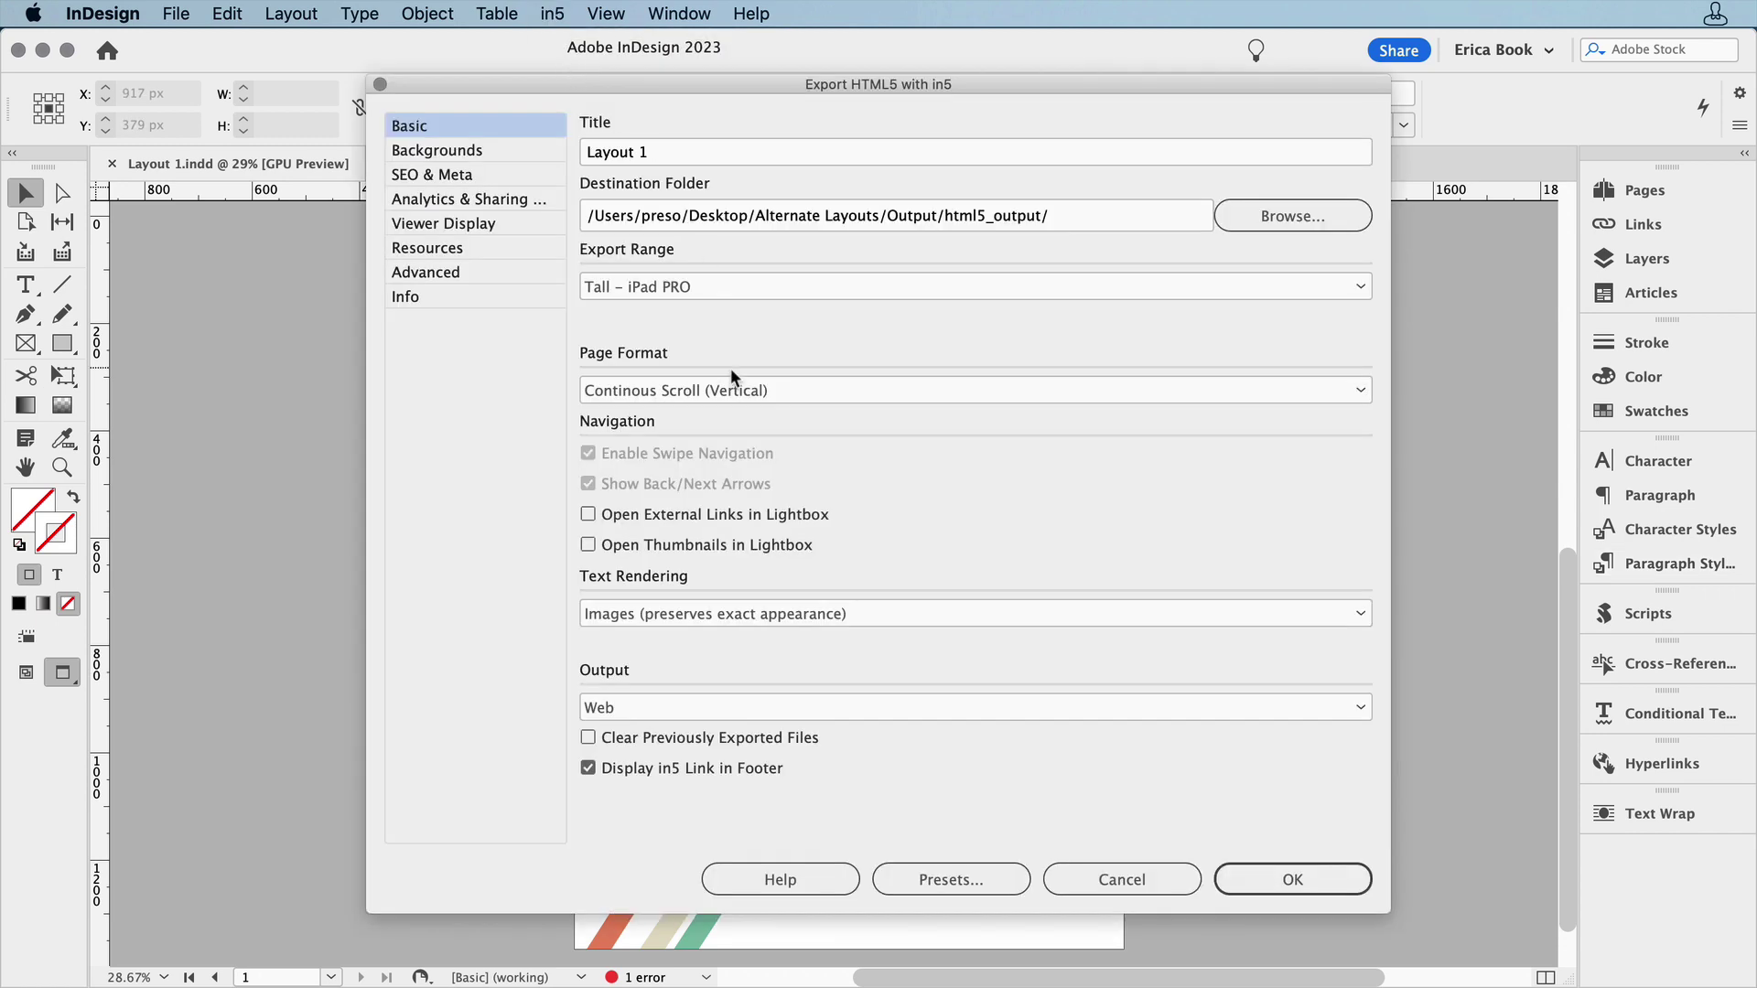
click(732, 389)
click(728, 411)
click(743, 287)
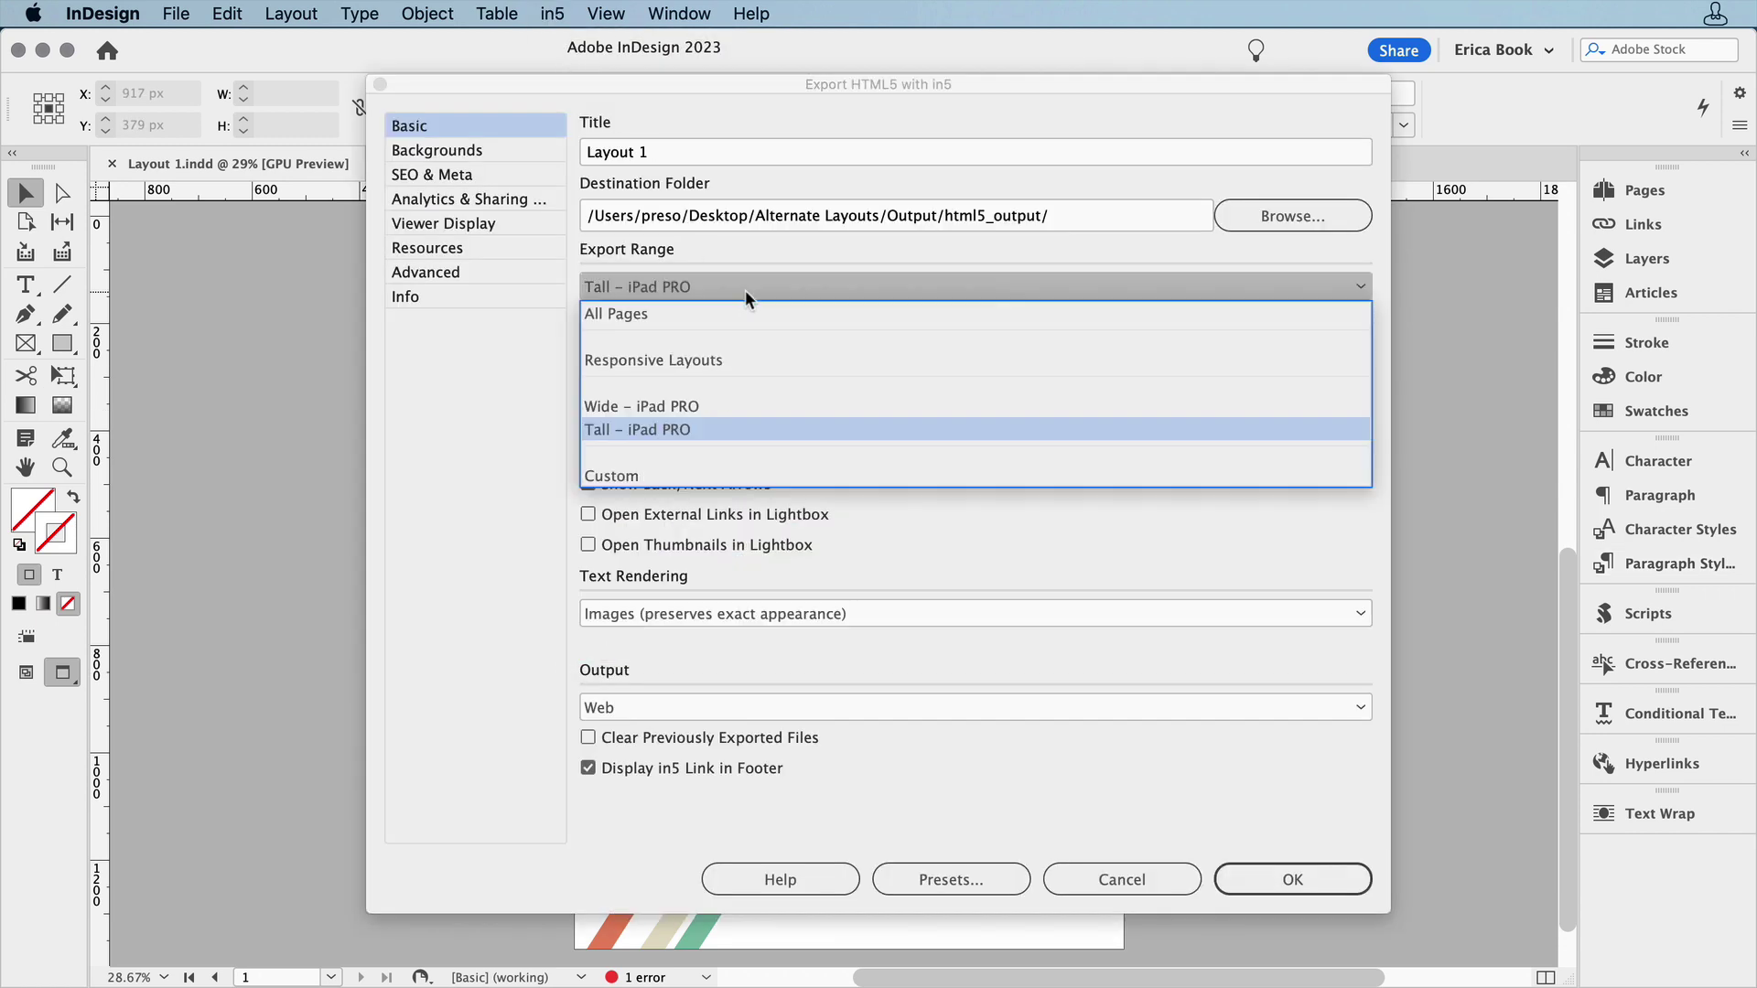
click(732, 360)
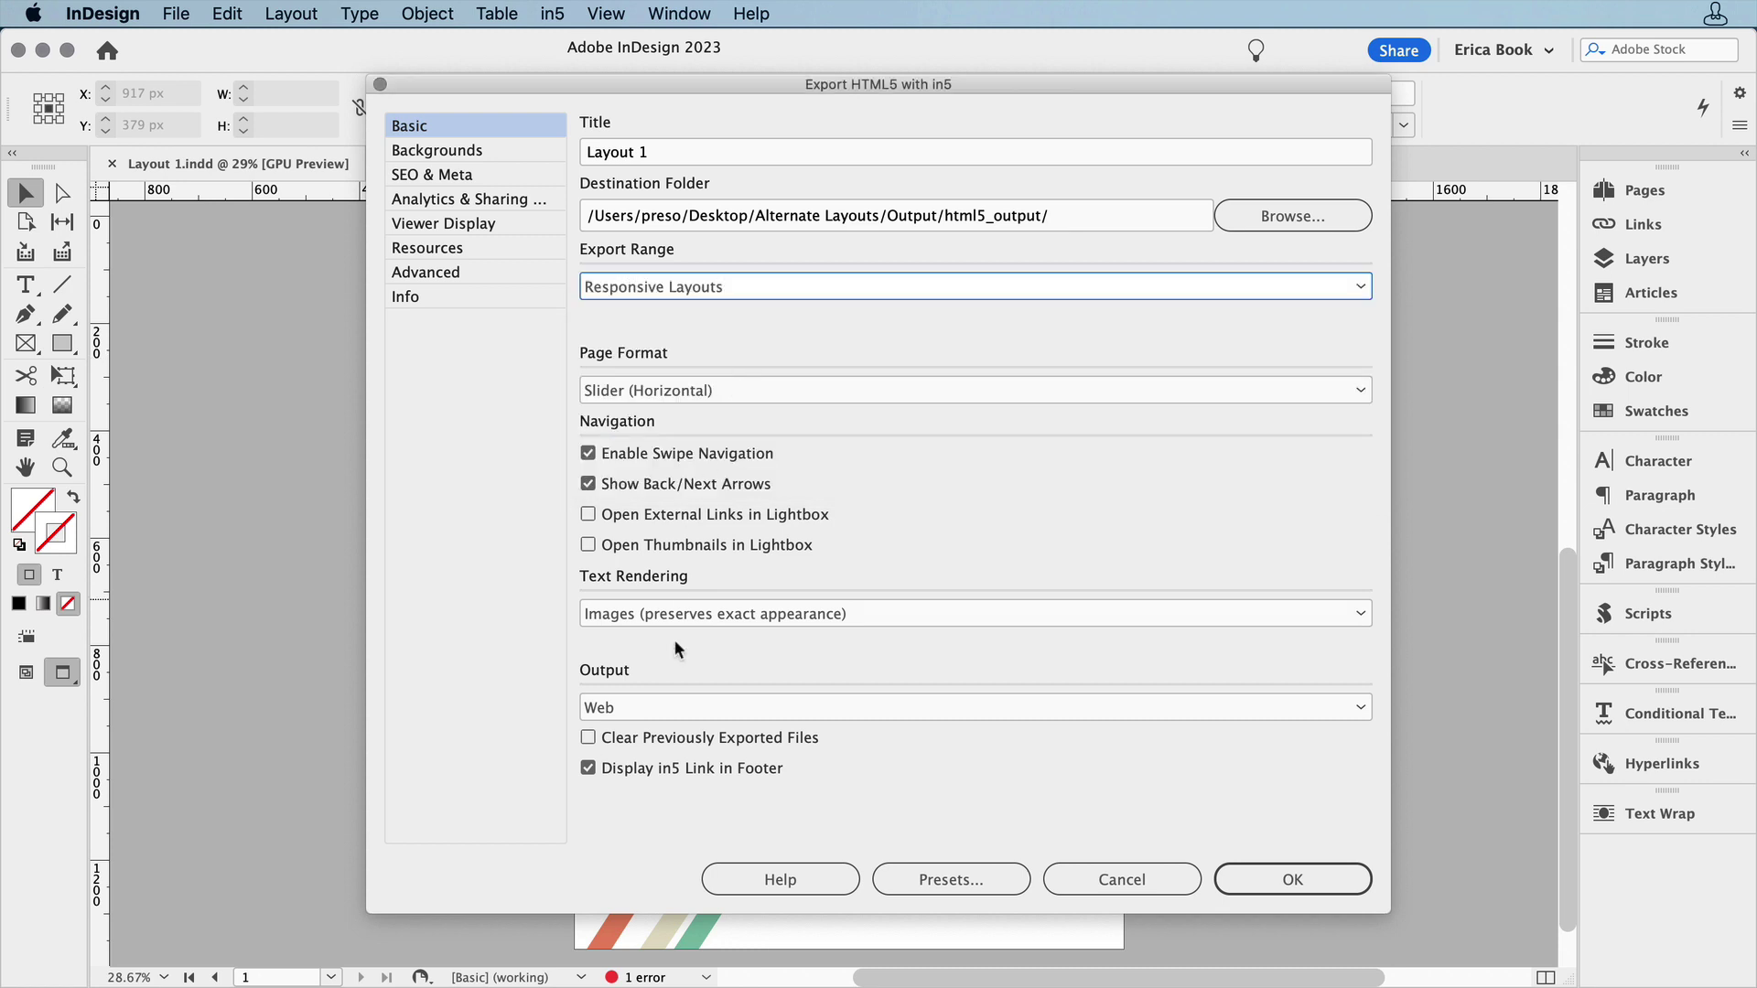
click(677, 738)
click(675, 769)
Step: Set desktop scaling to Best fit, make mobile zoom Use Desktop Scaling, and run the export
click(458, 272)
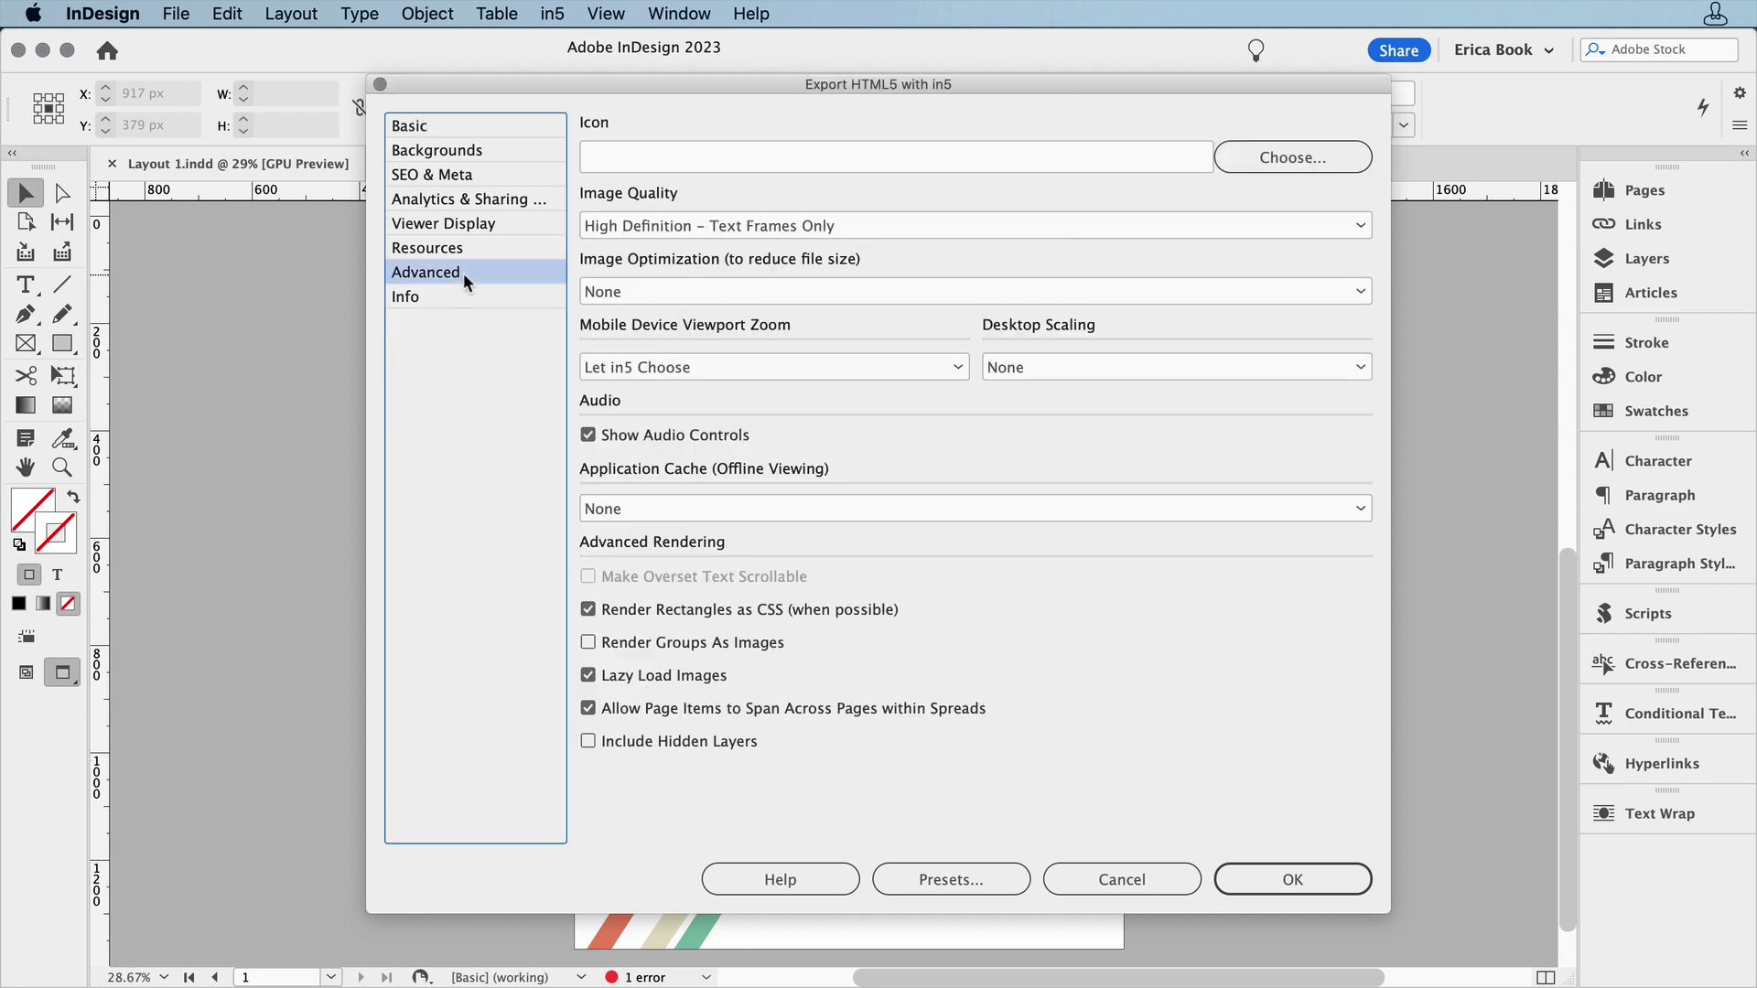
click(1022, 367)
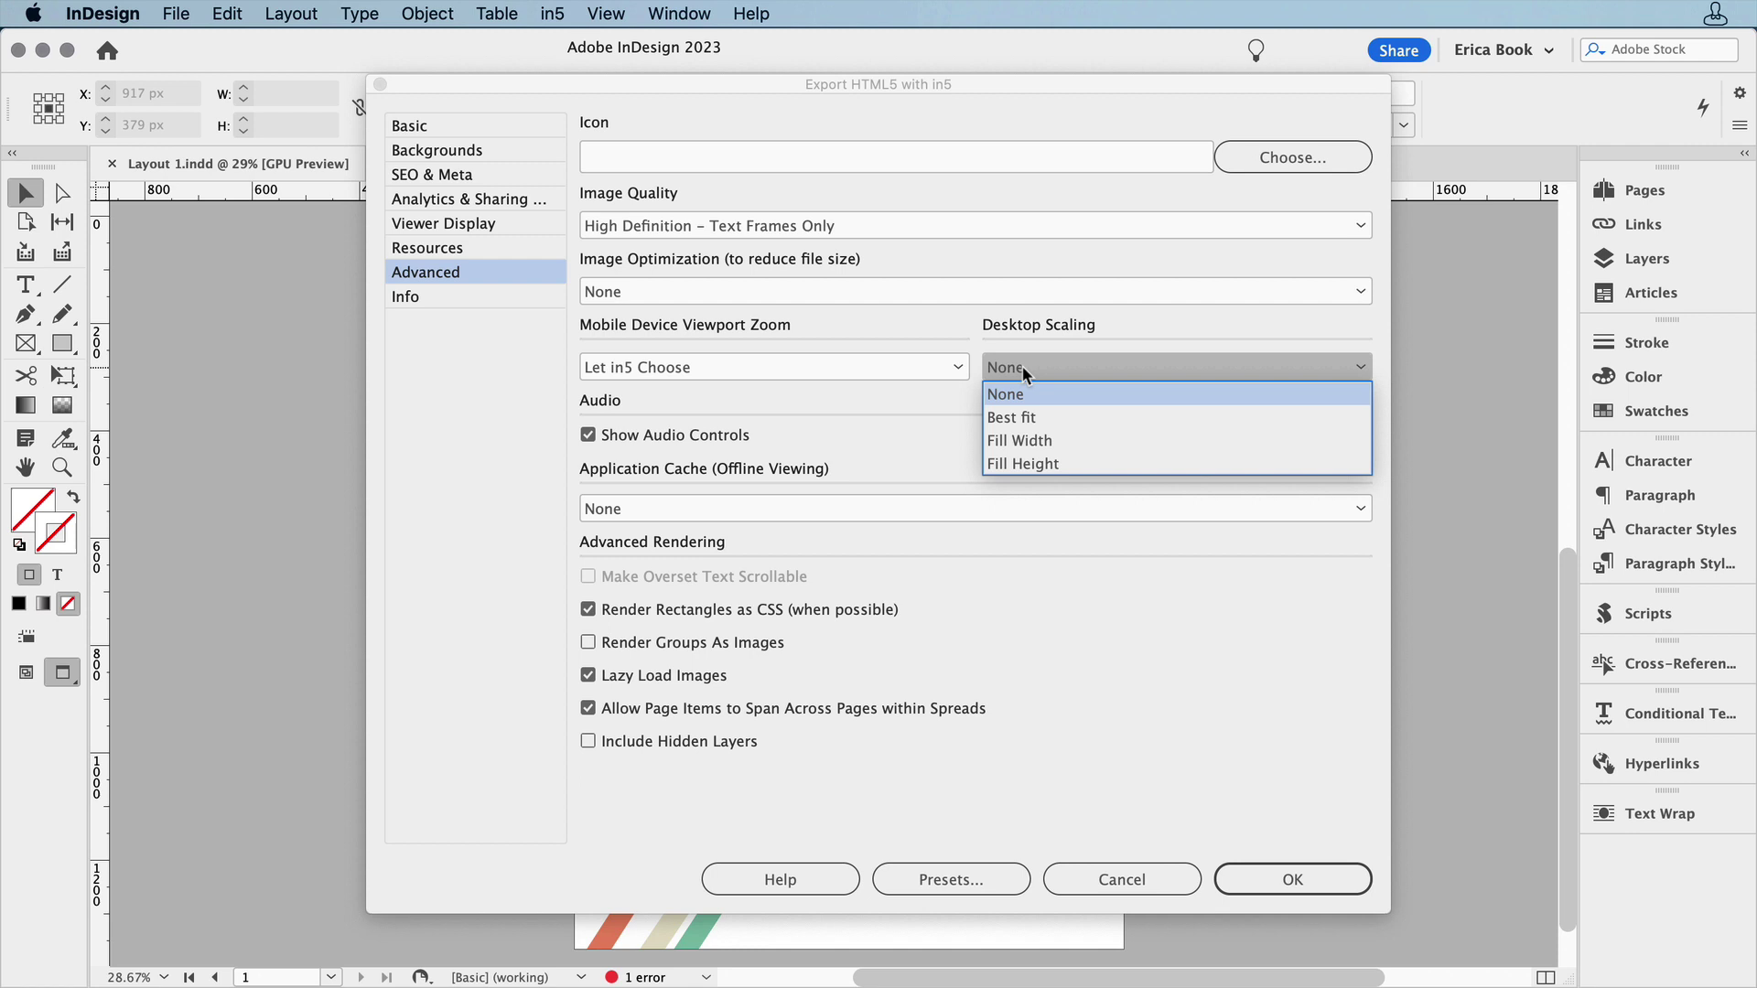
click(1020, 417)
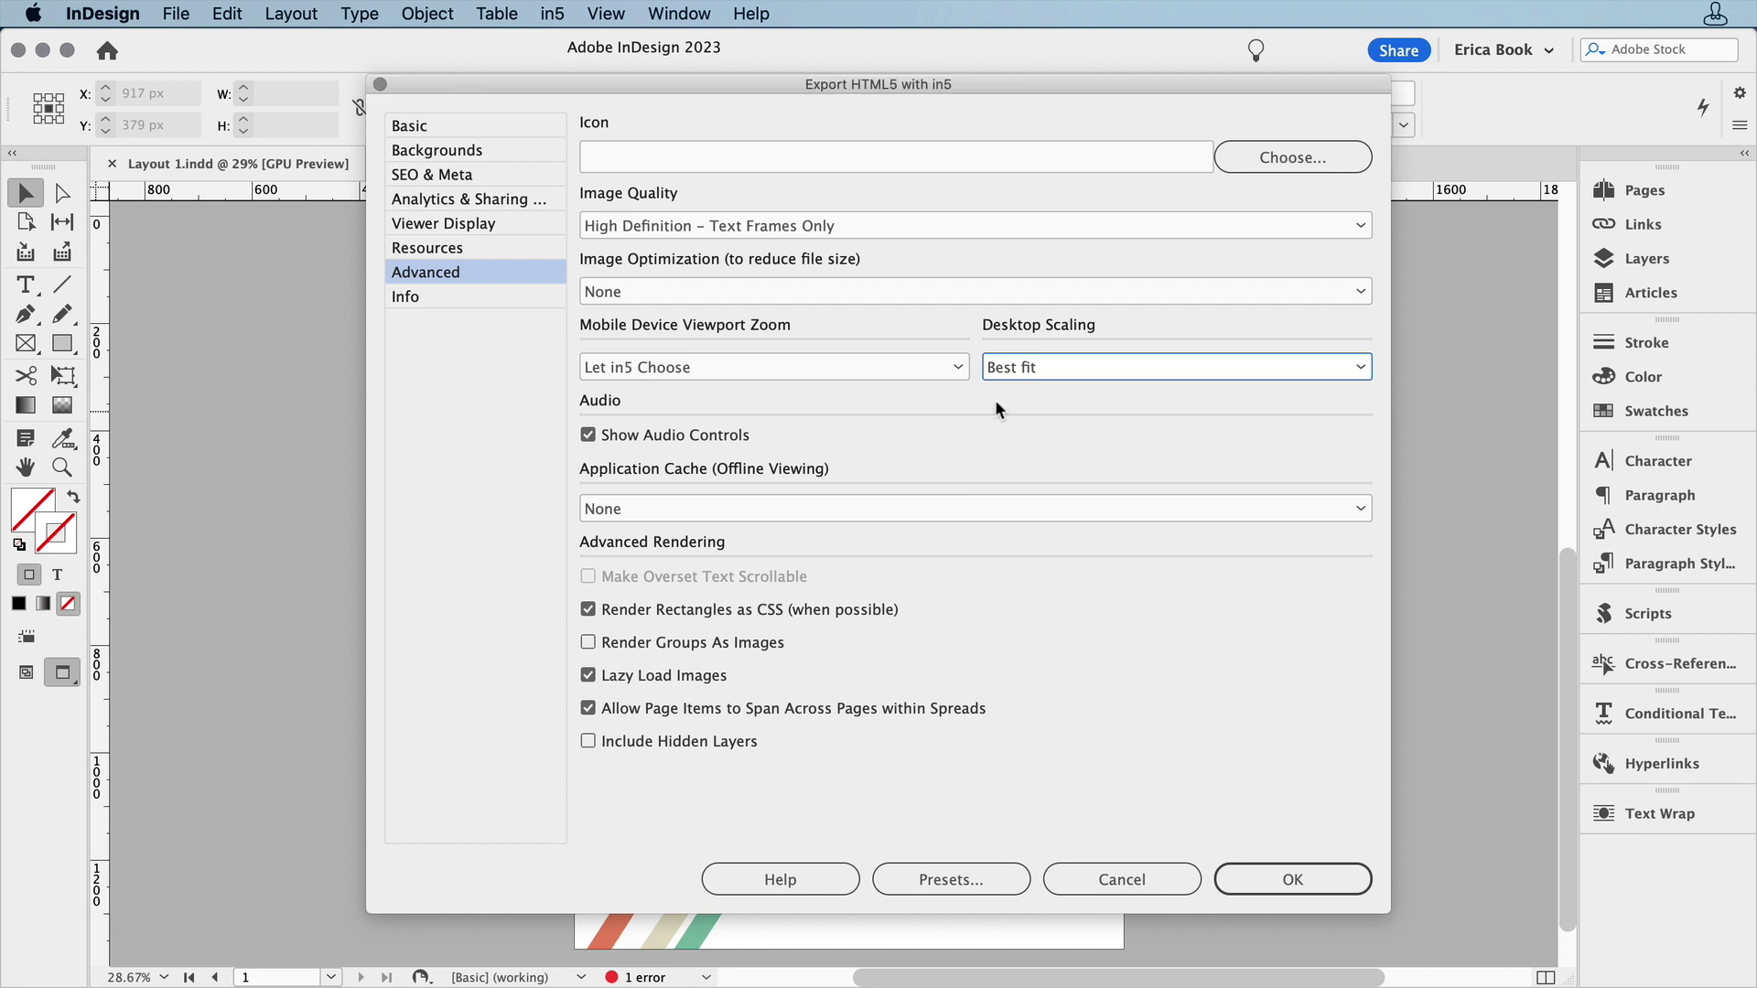
click(926, 366)
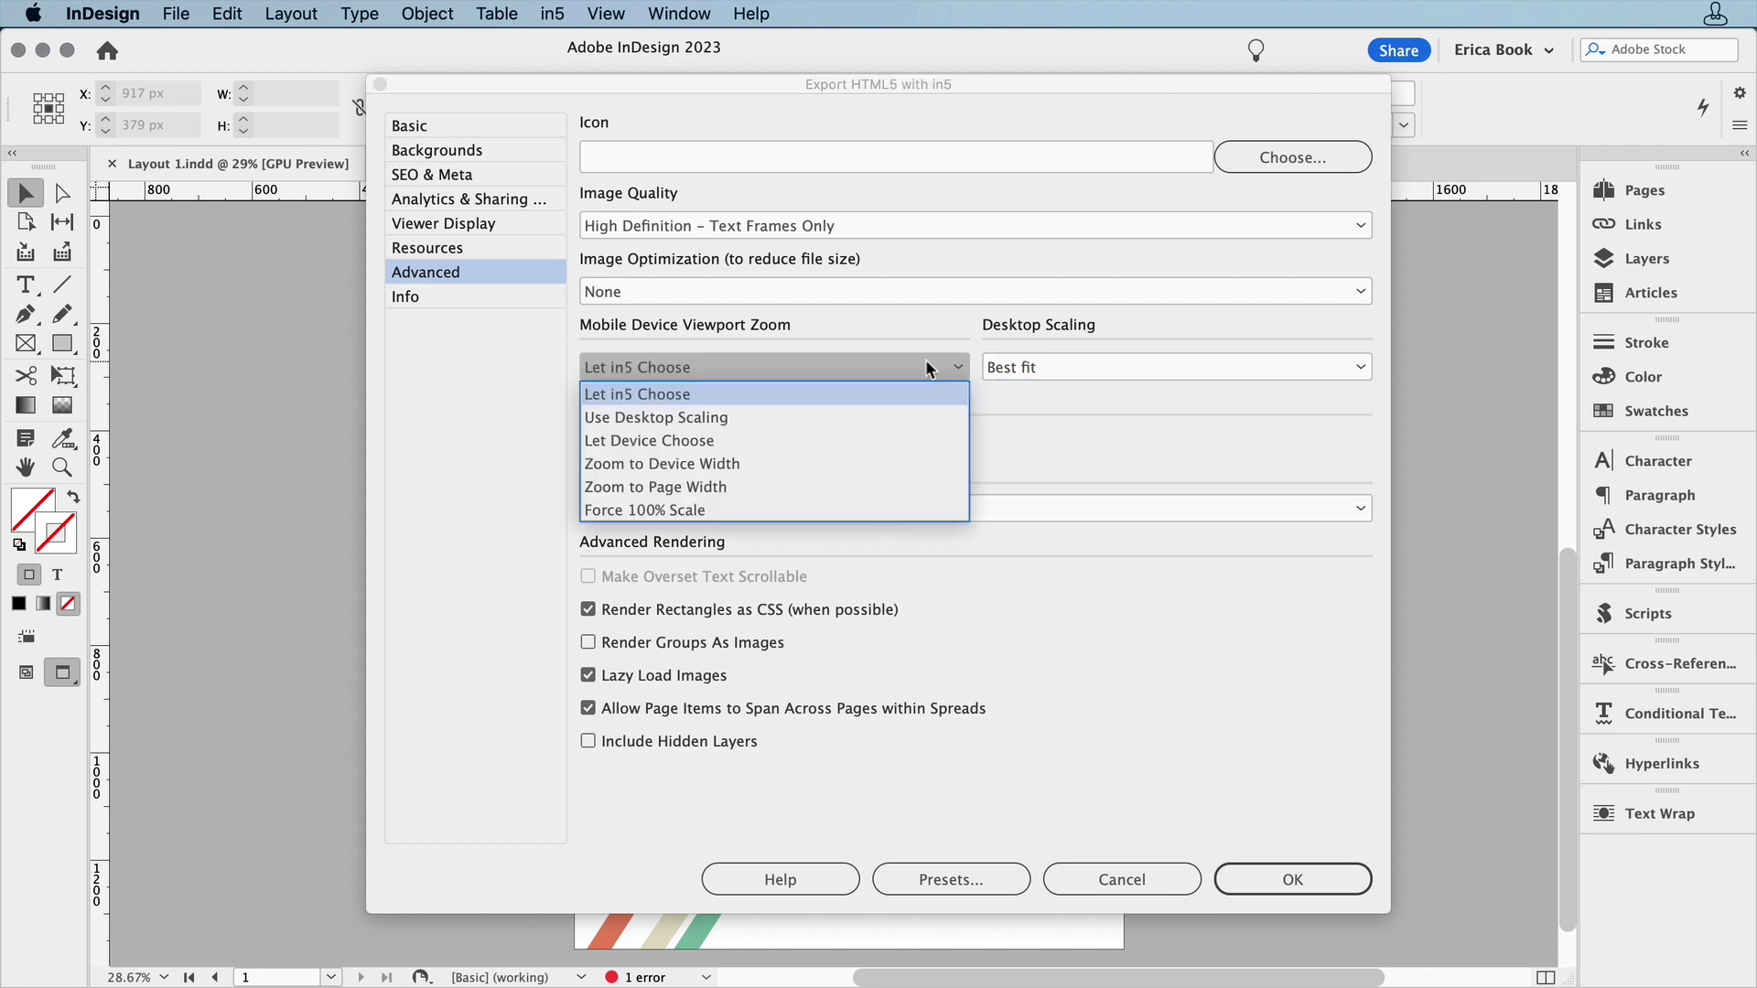
click(912, 407)
click(1271, 883)
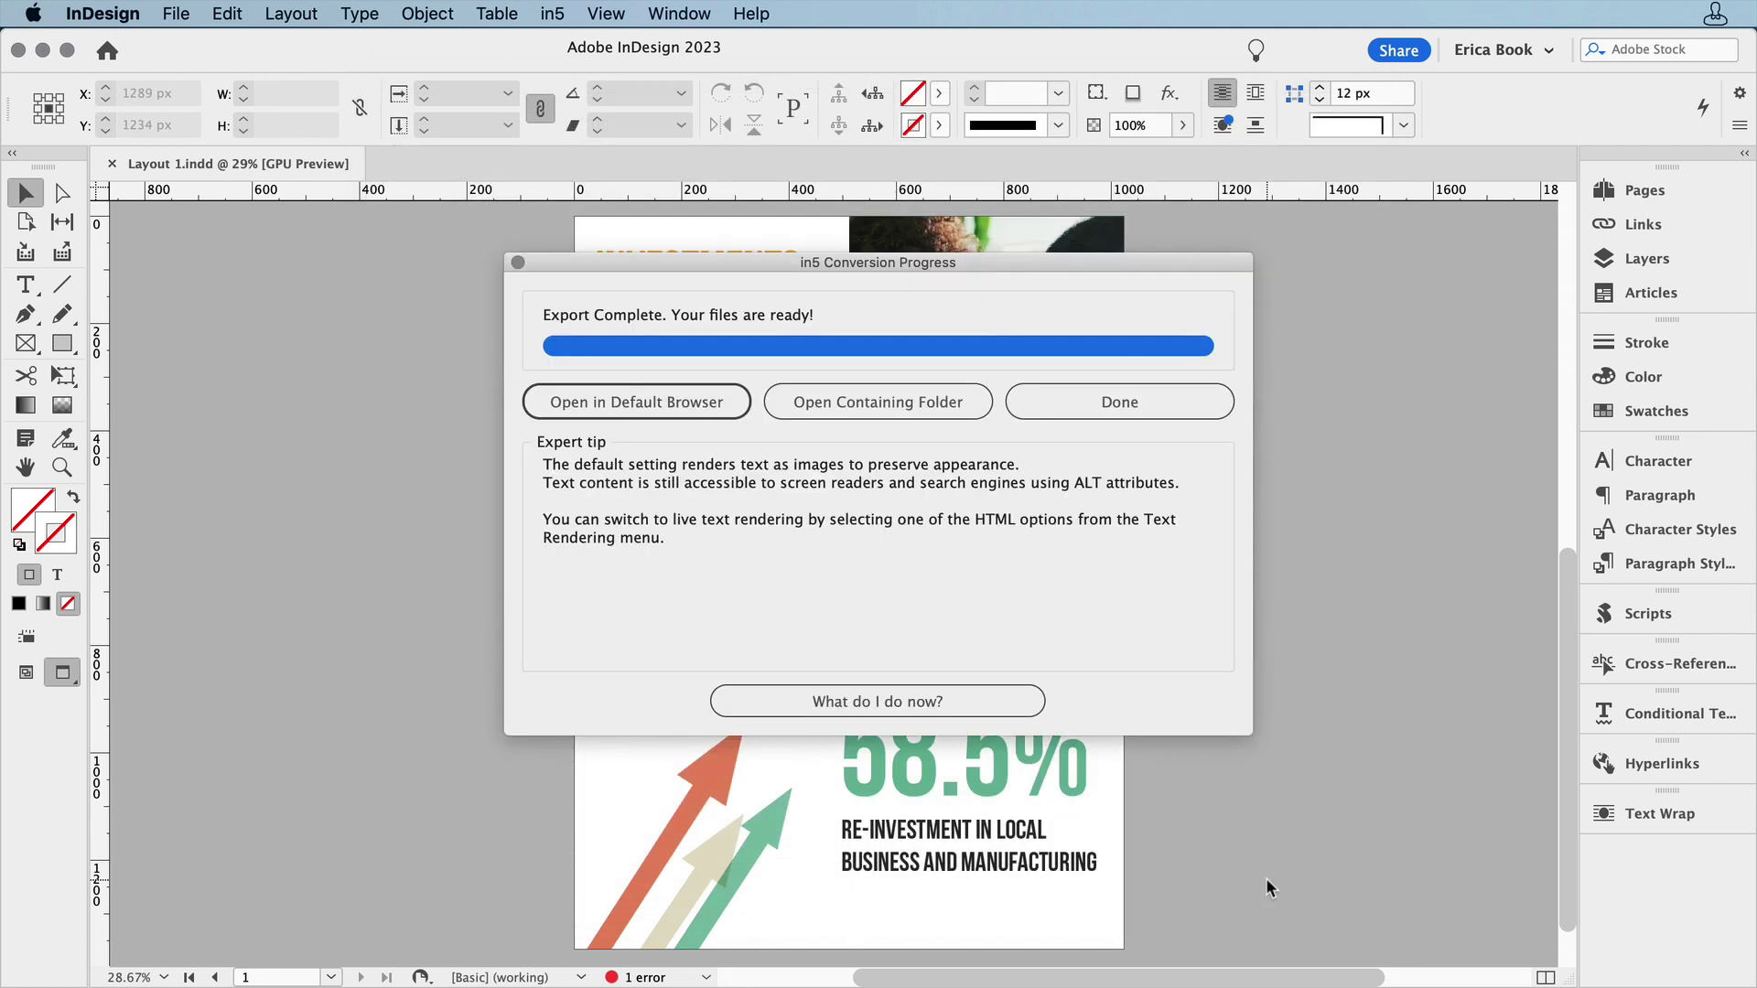
Step: Open the exported page in Chrome and rotate between tall 1024 × 1366 and wide 1366 × 1024 layouts
click(709, 415)
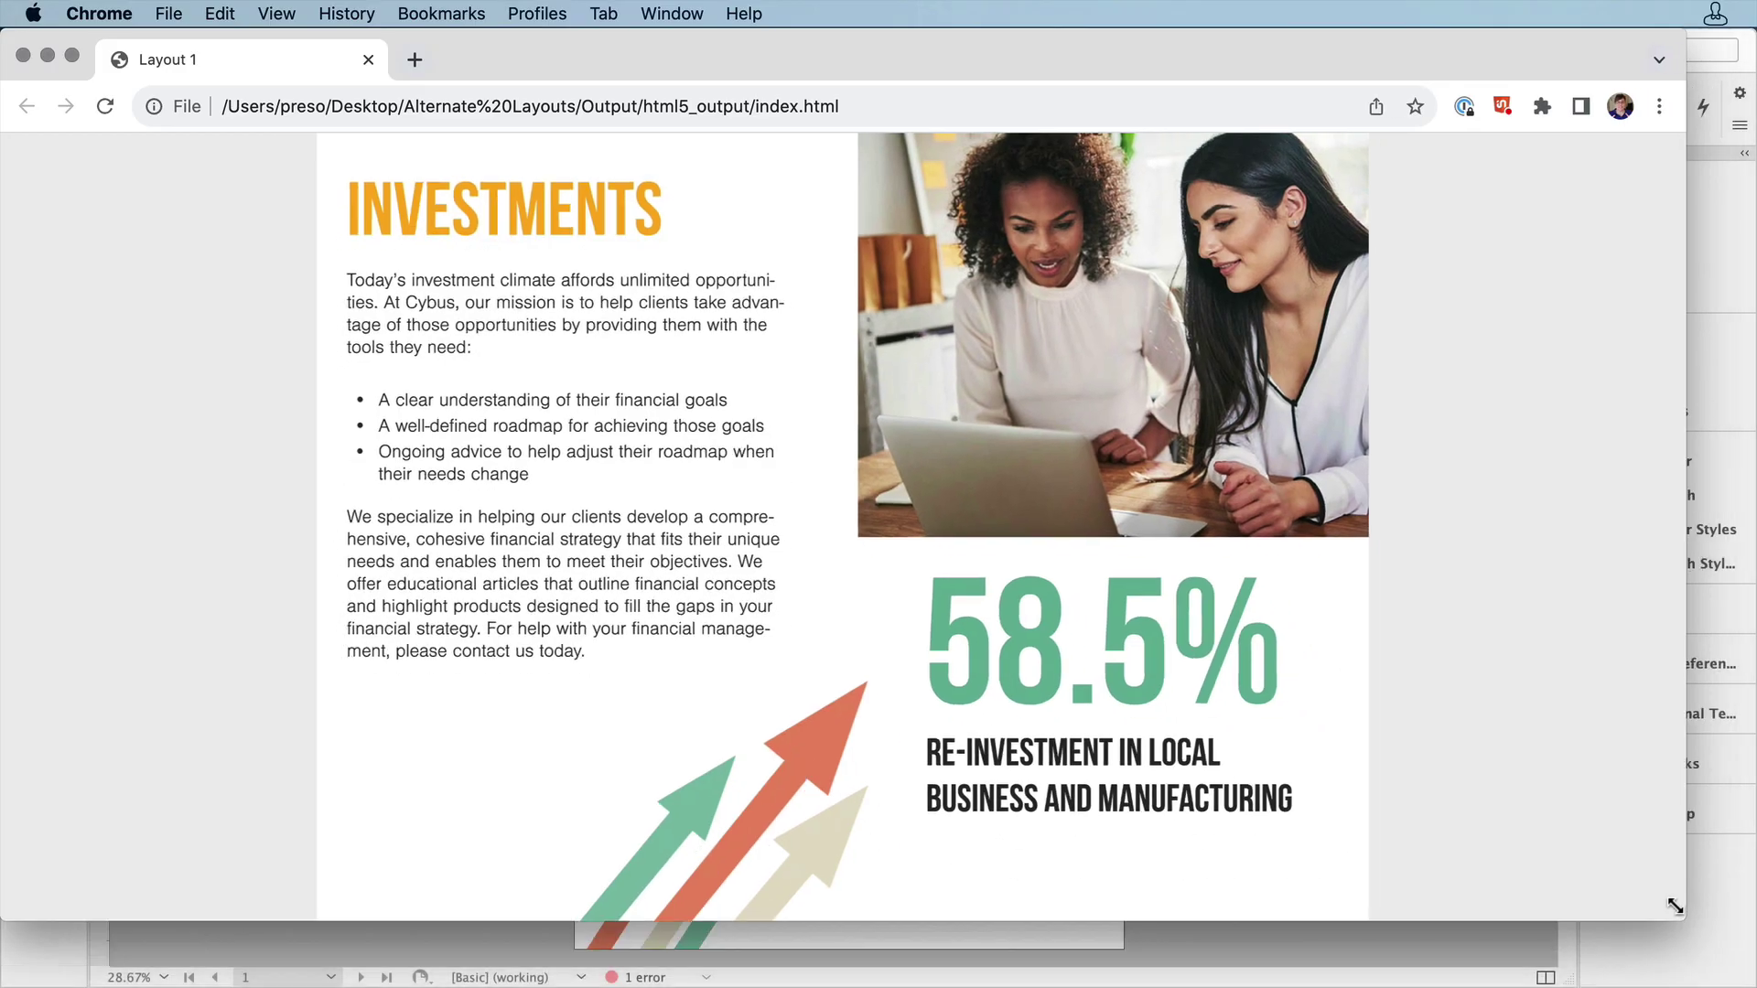
drag(1546, 939, 1028, 842)
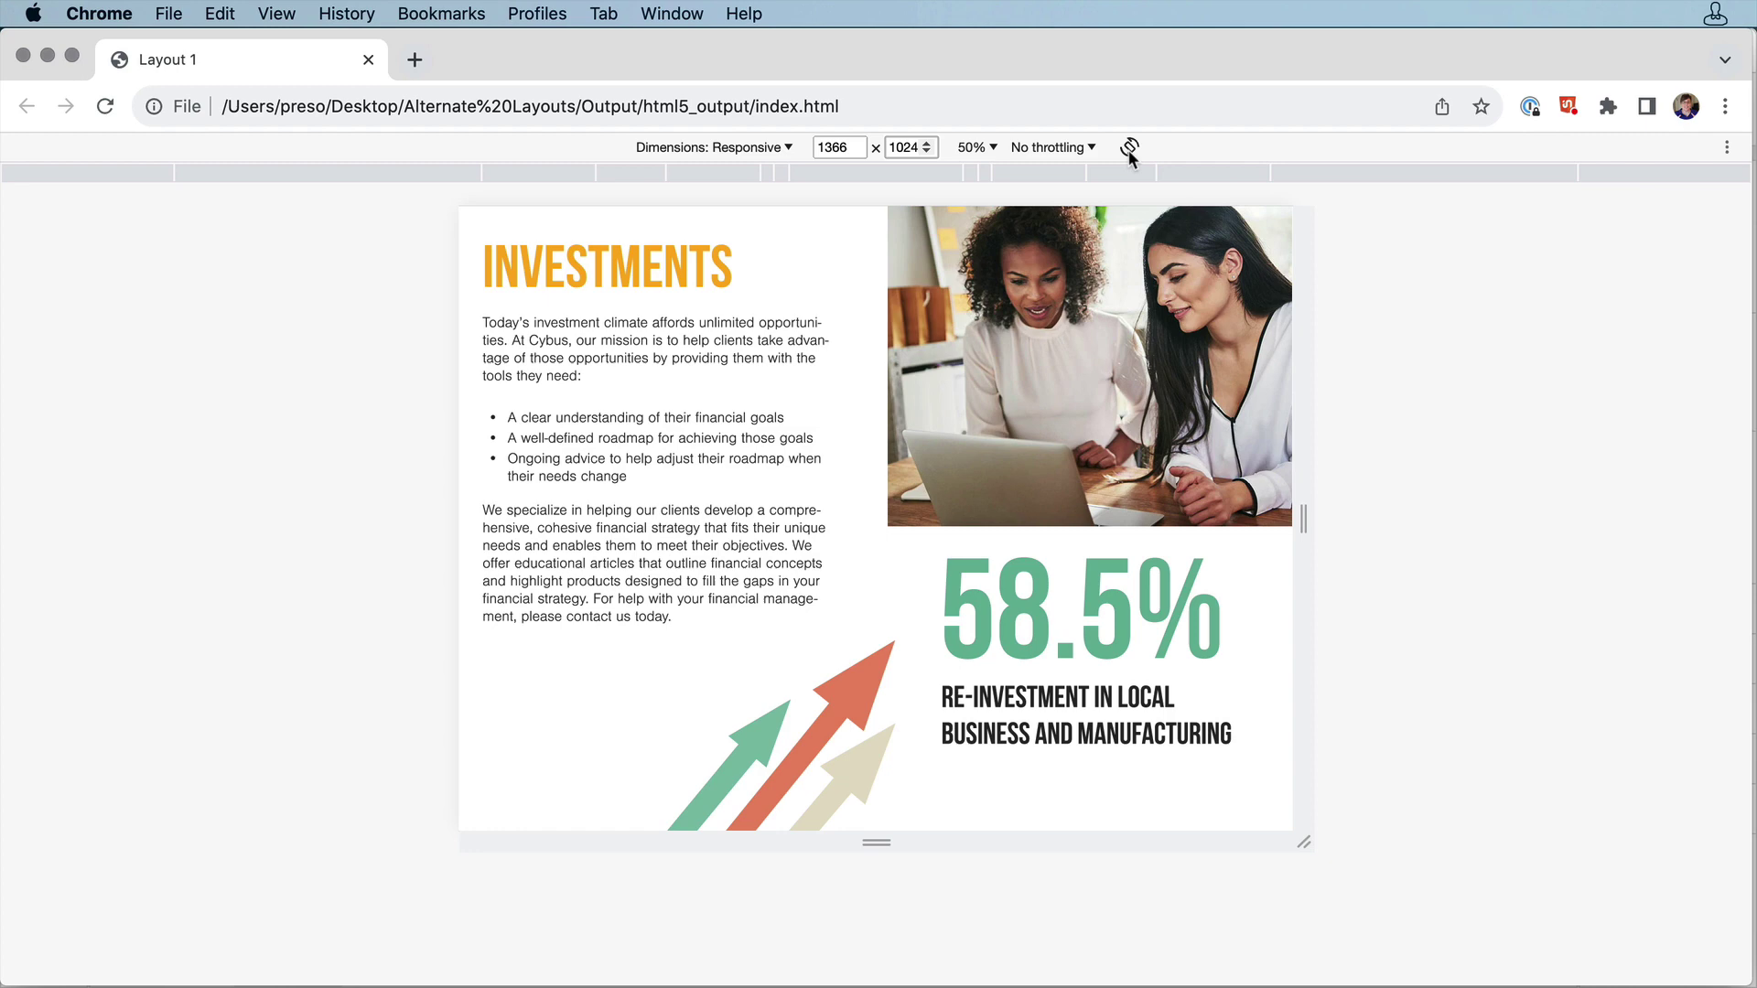
click(1129, 148)
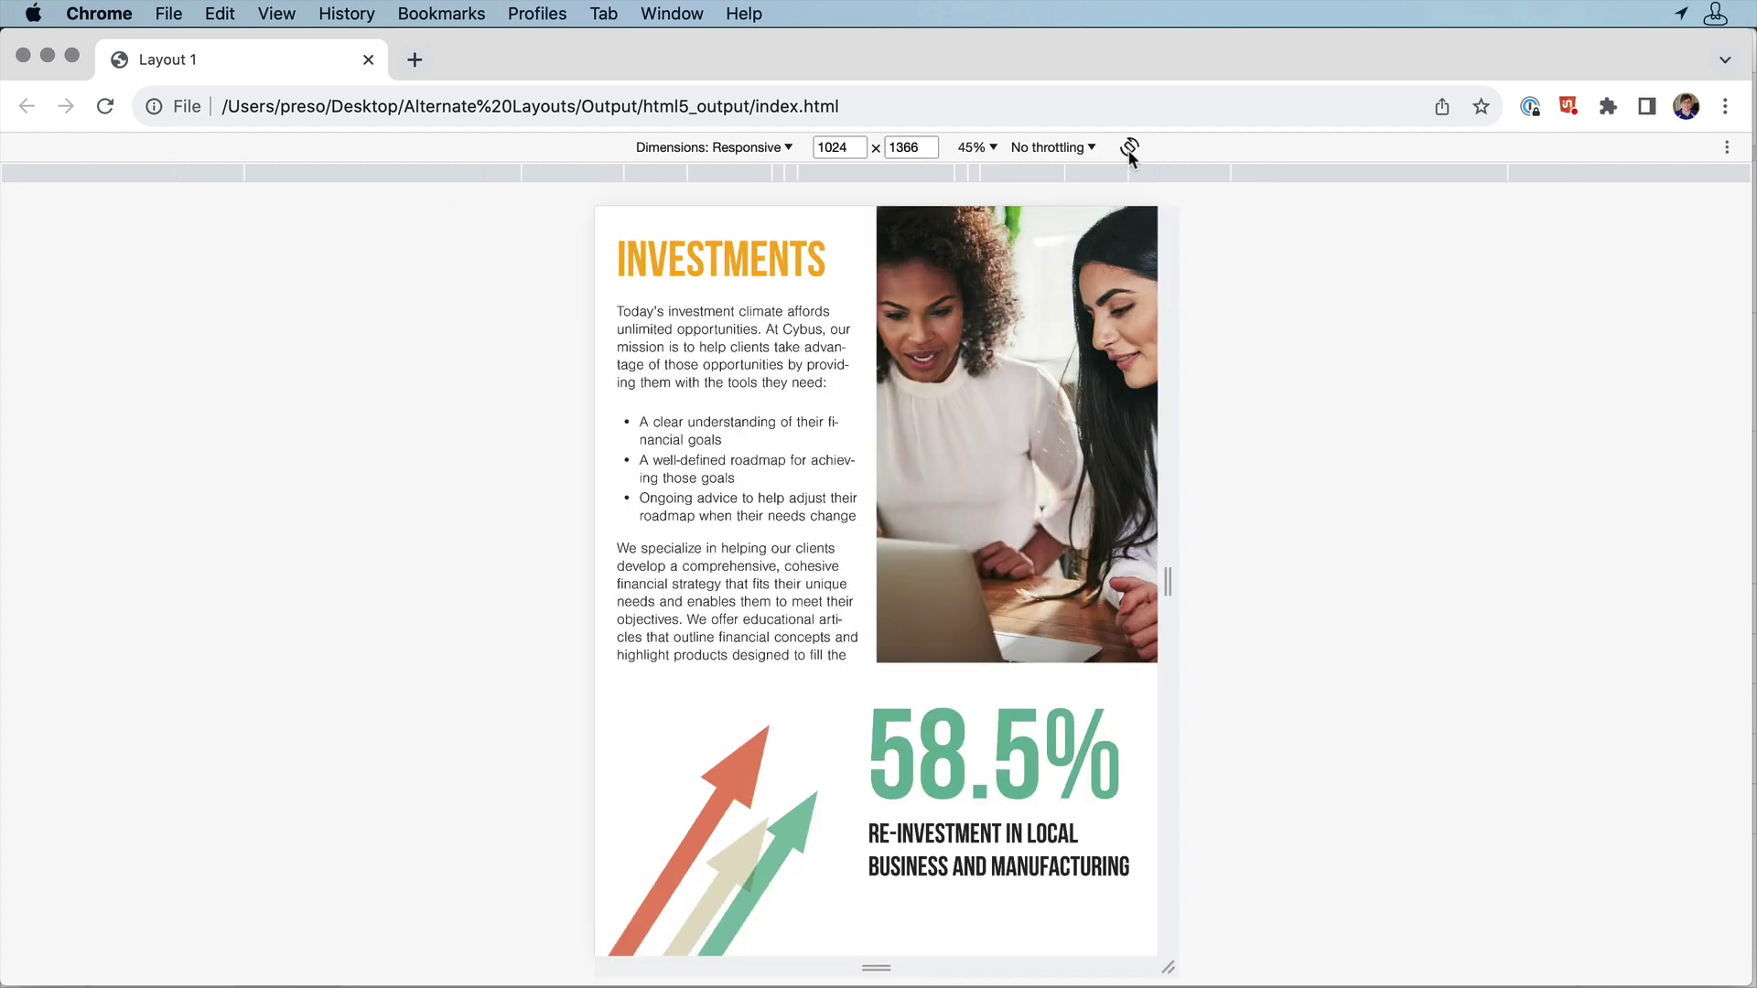
click(1129, 148)
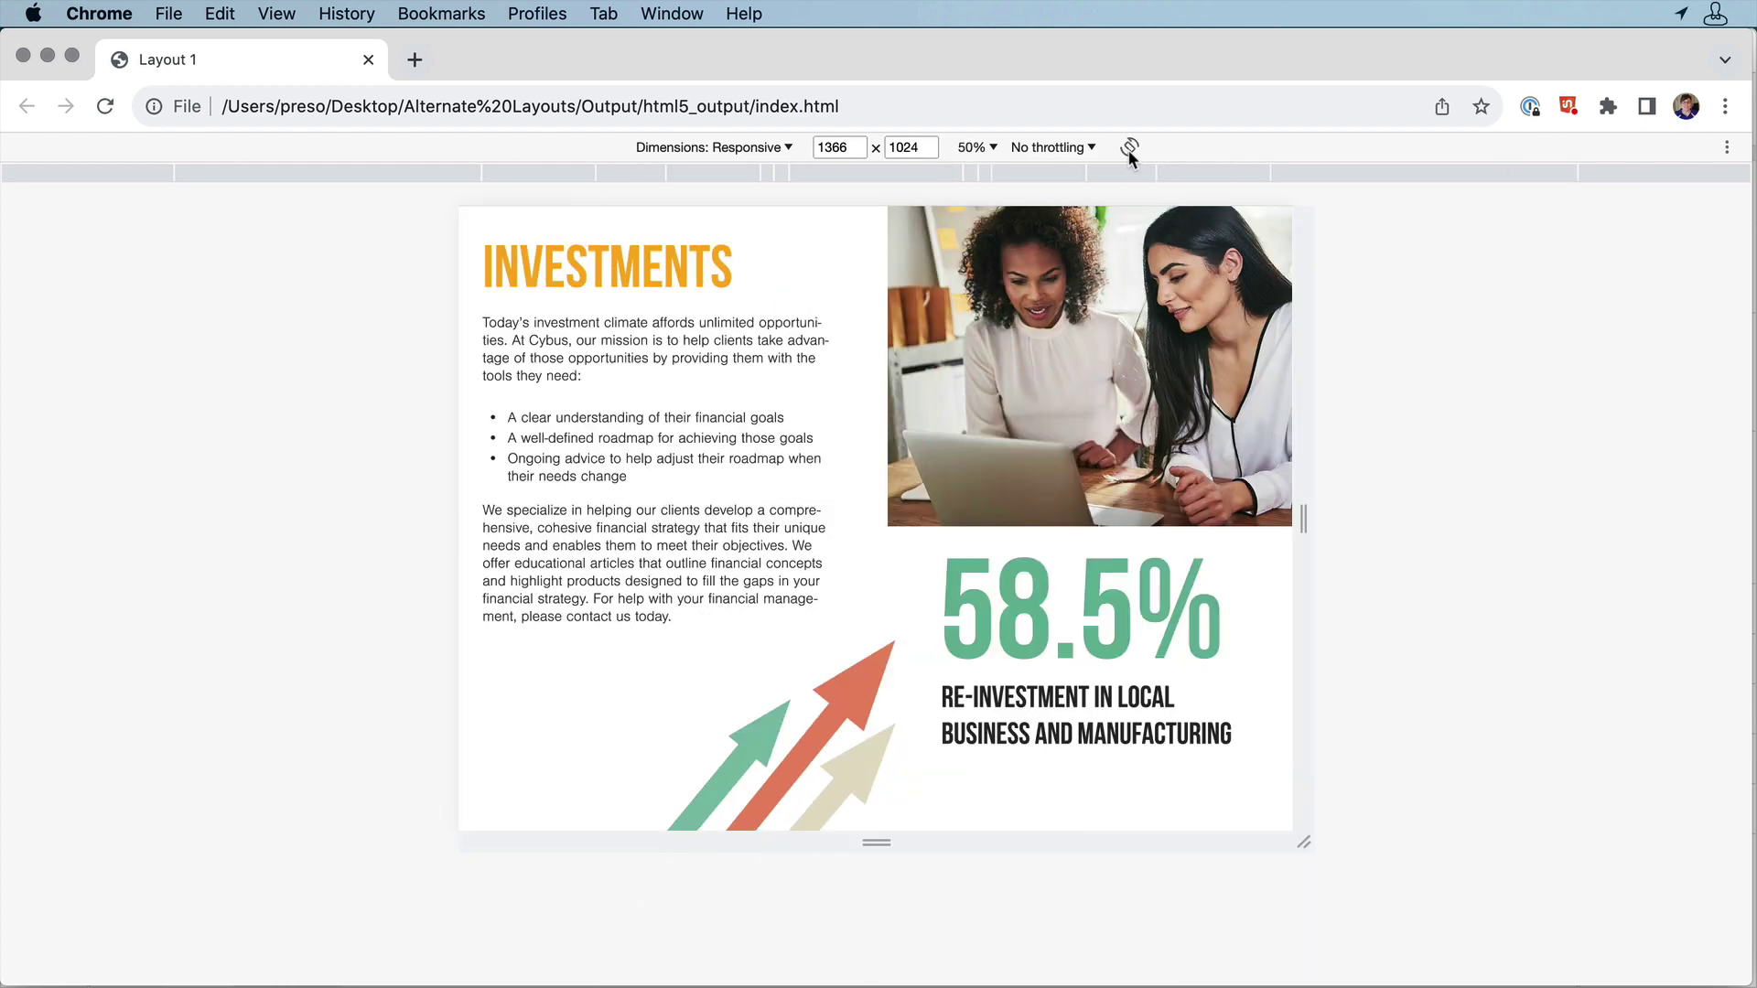